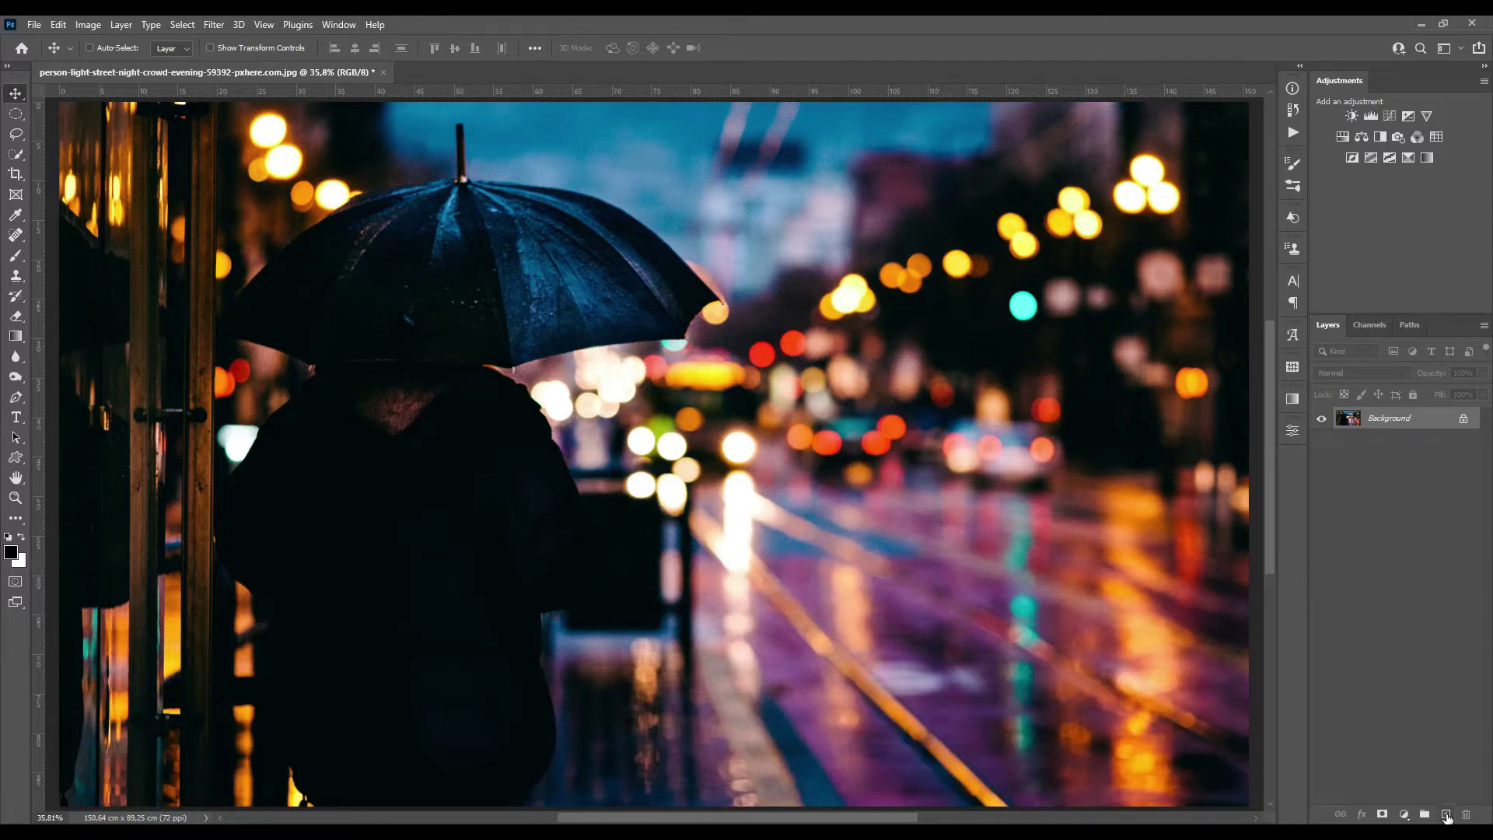
- Create Layer 1 above the rainy street photo and fill it with the black foreground colour
click(1445, 814)
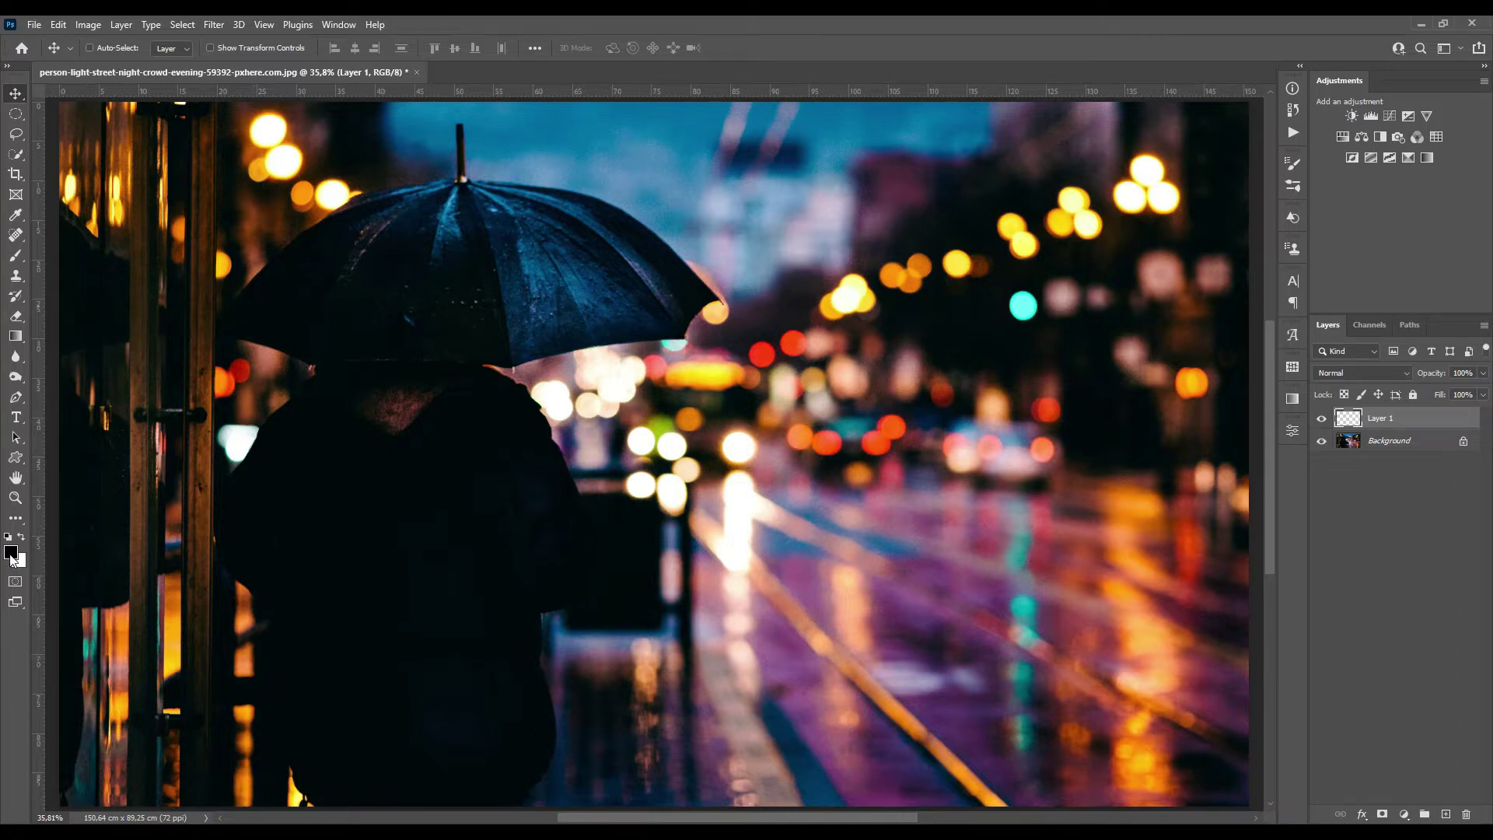
key(alt+BackSpace)
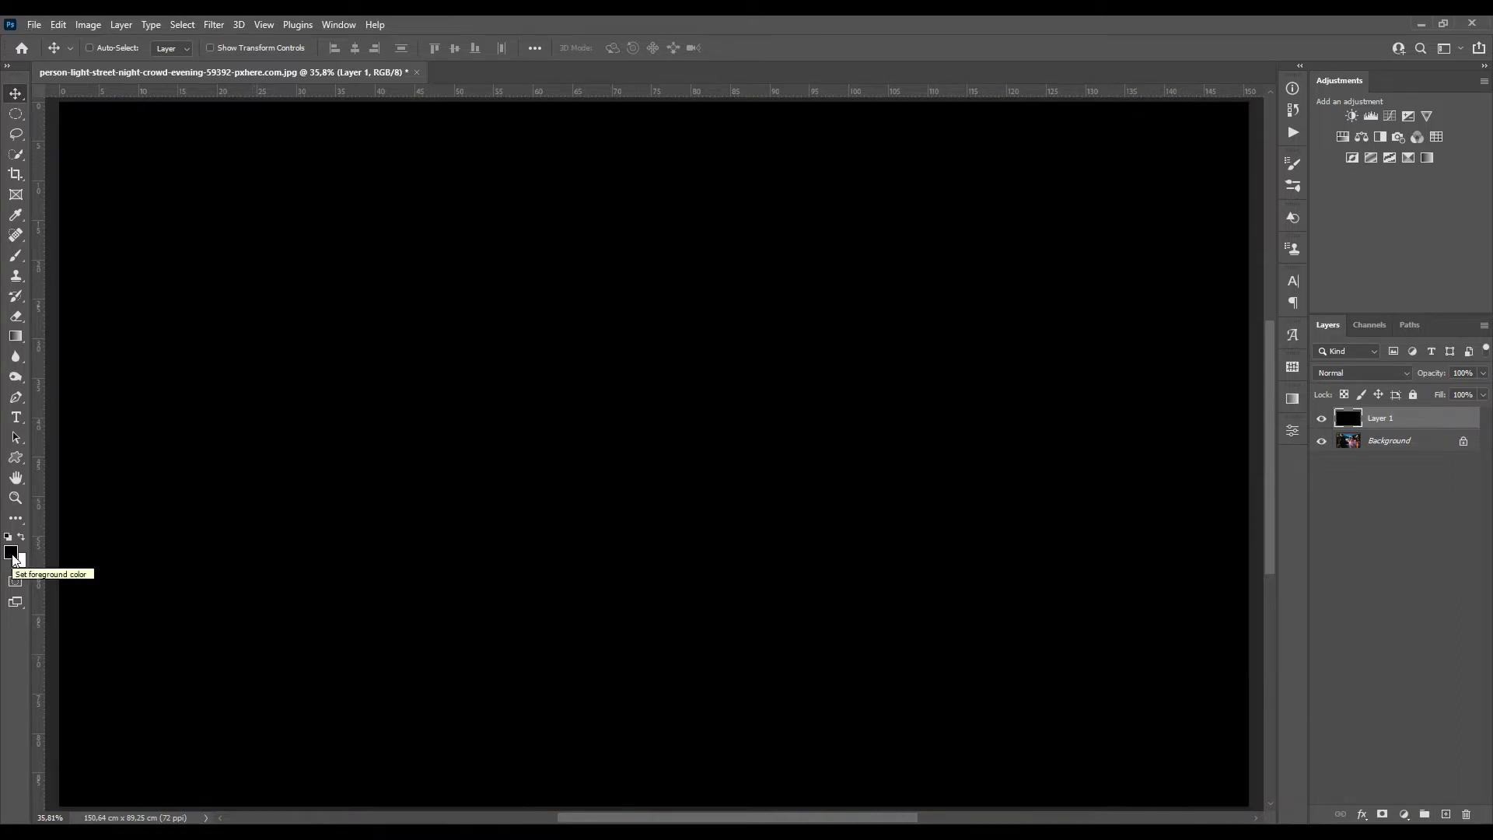
- Render a Fibers texture on the black layer with variance 13 and strength 60
click(211, 25)
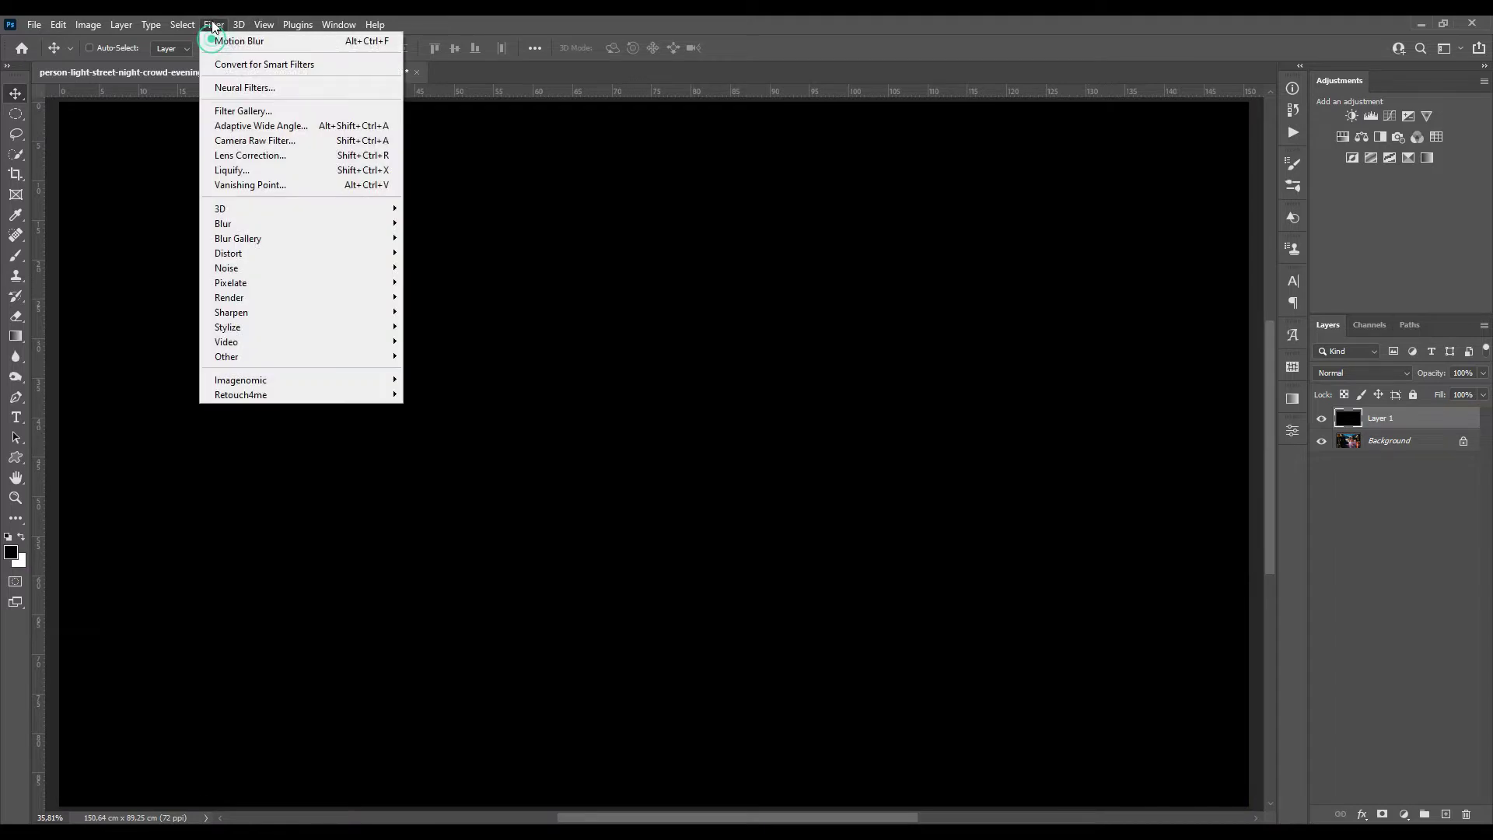
mouse_move(230, 297)
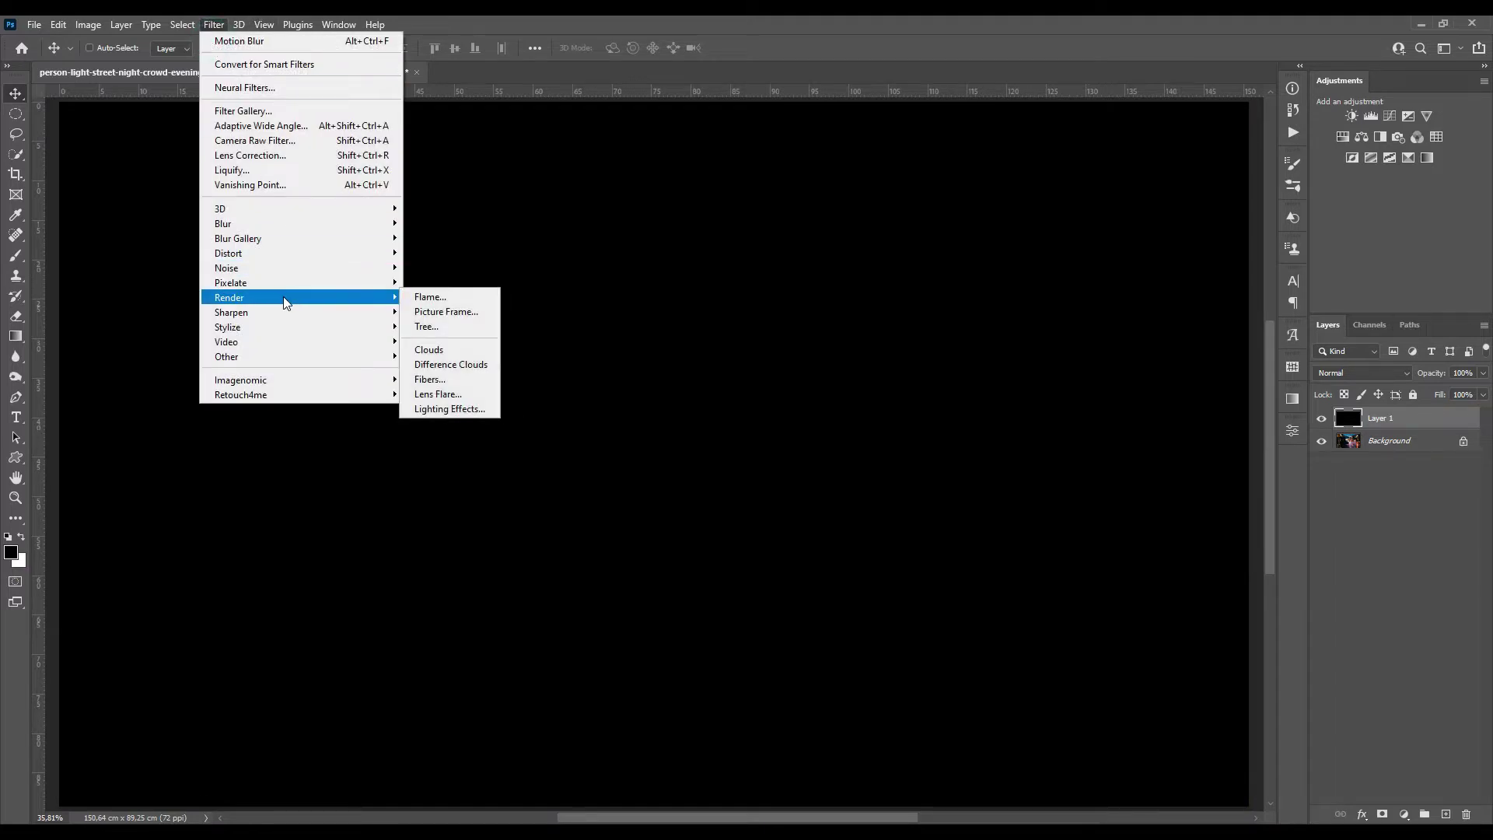
click(460, 381)
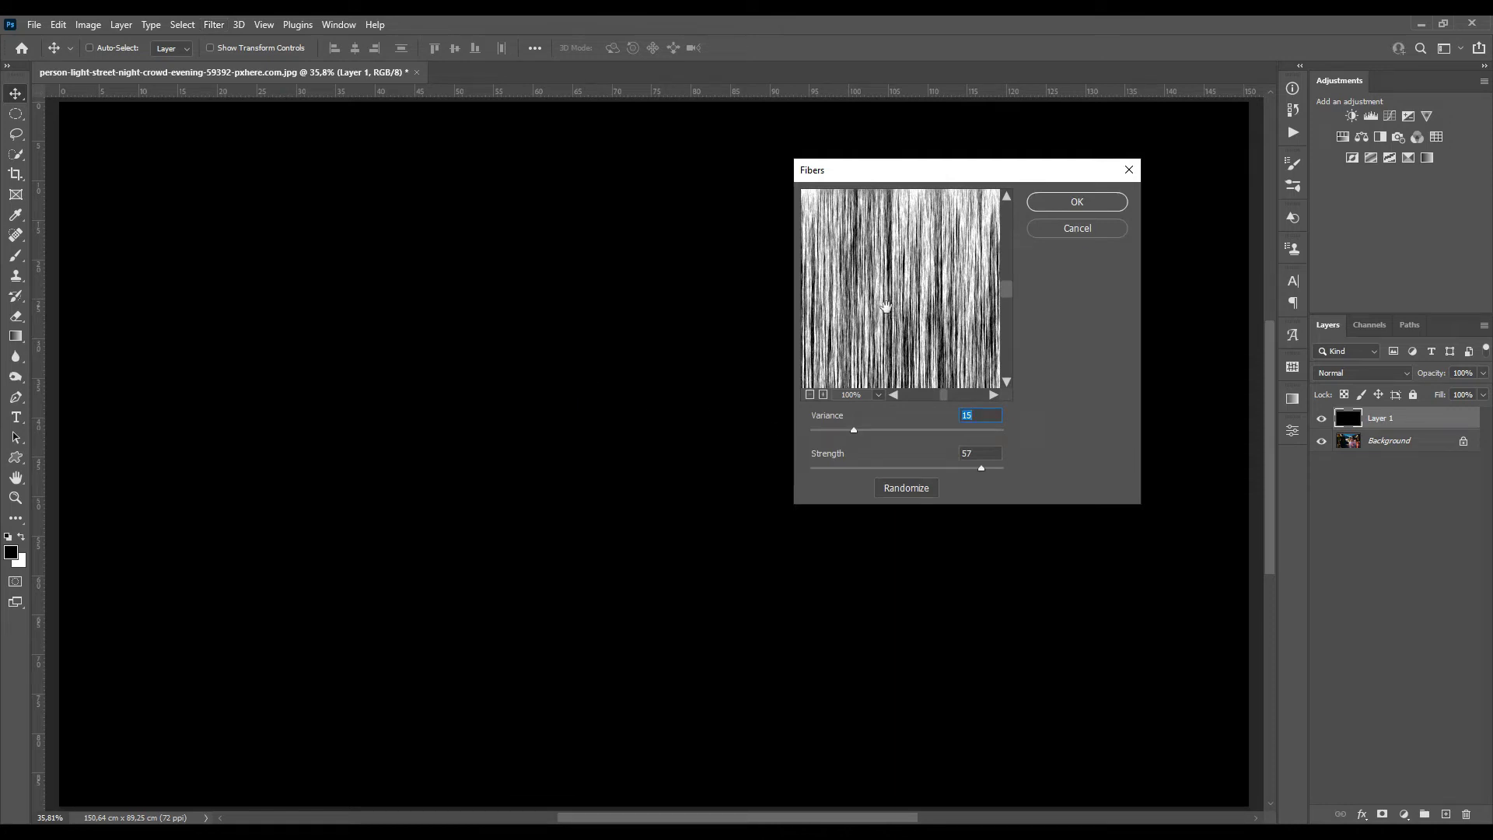
drag(852, 429, 848, 431)
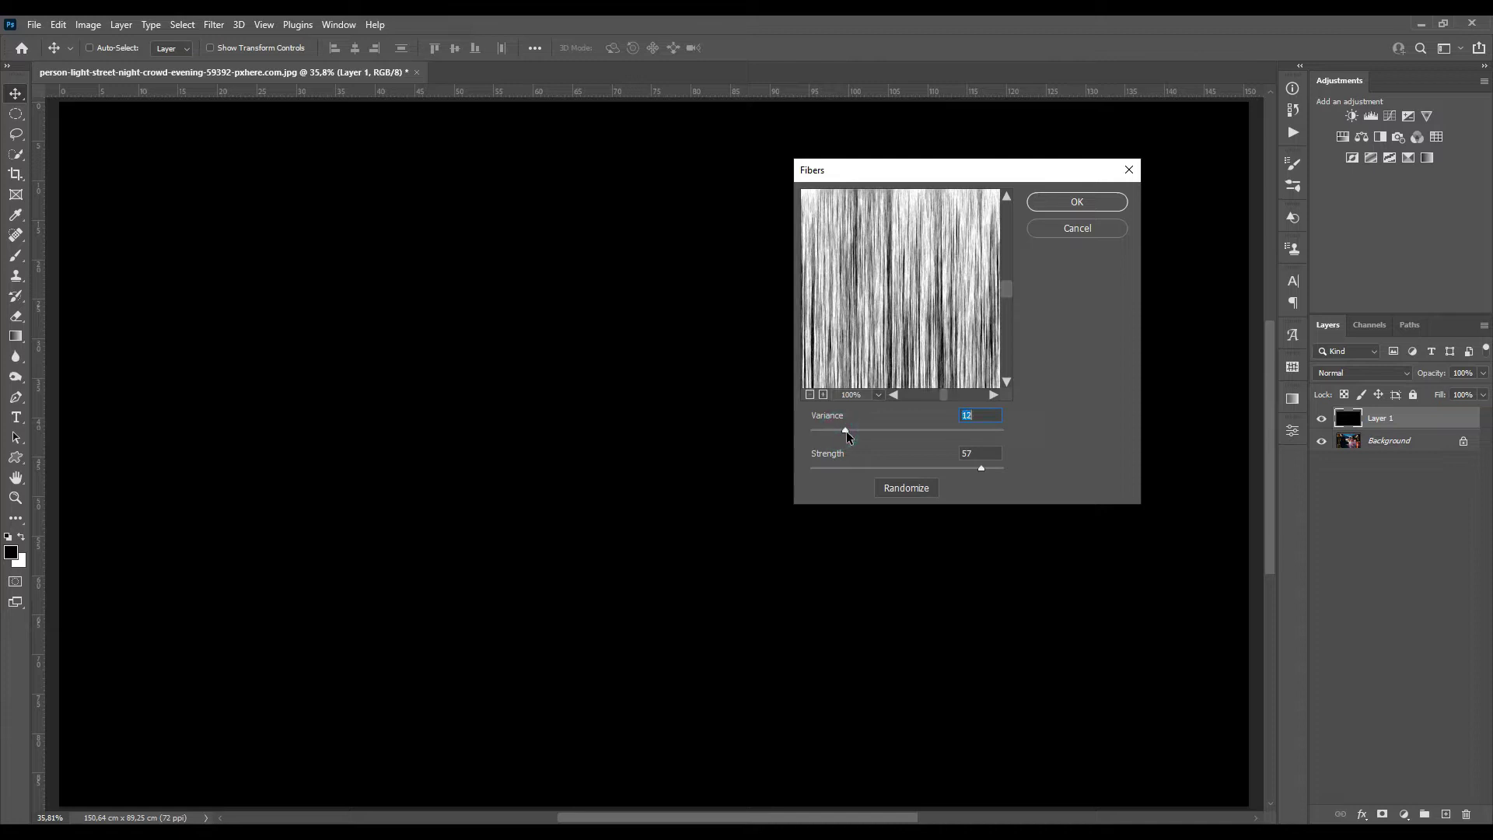
drag(982, 468, 990, 469)
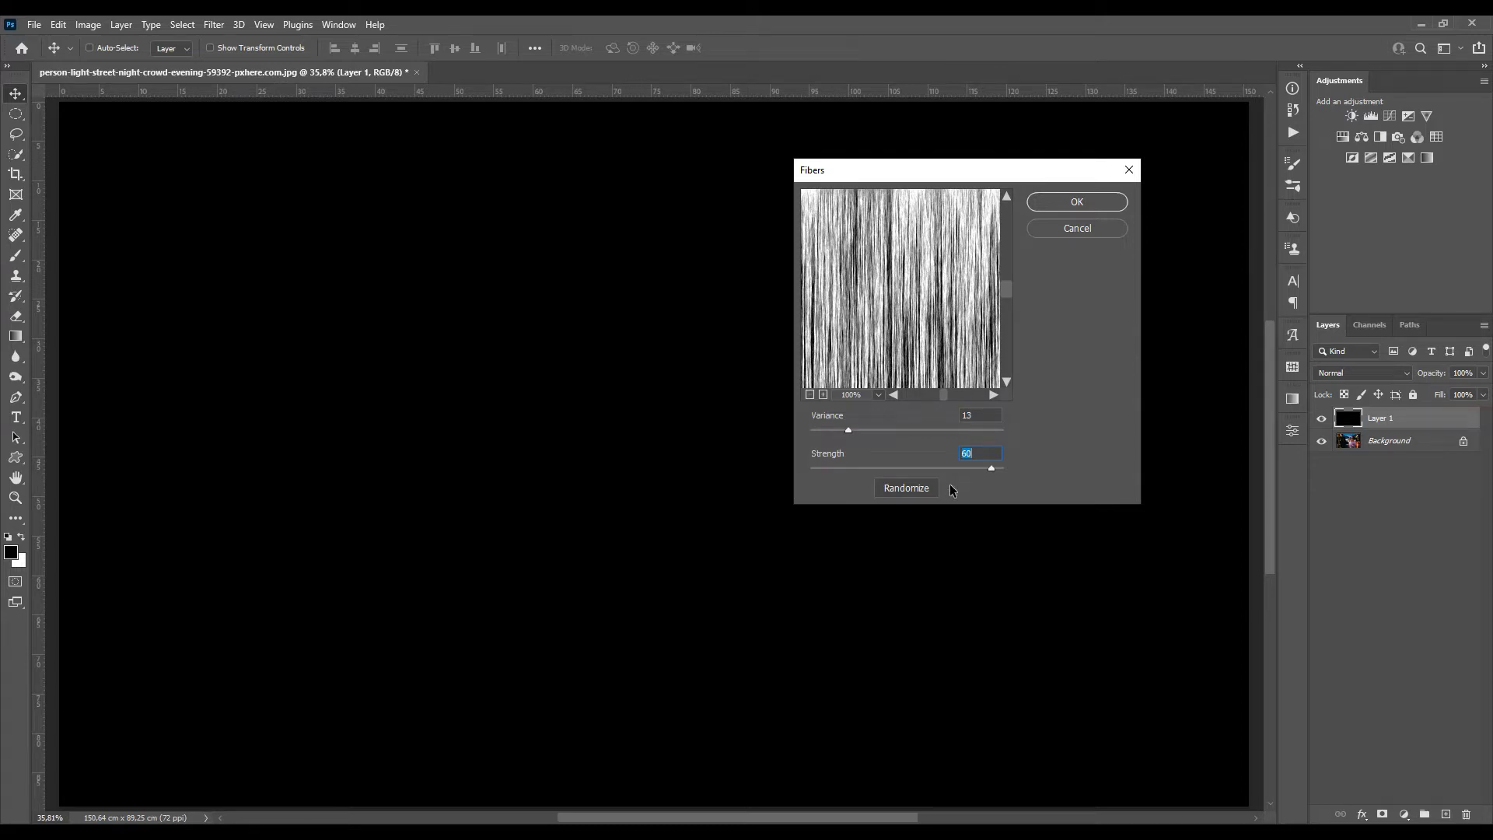
click(1077, 203)
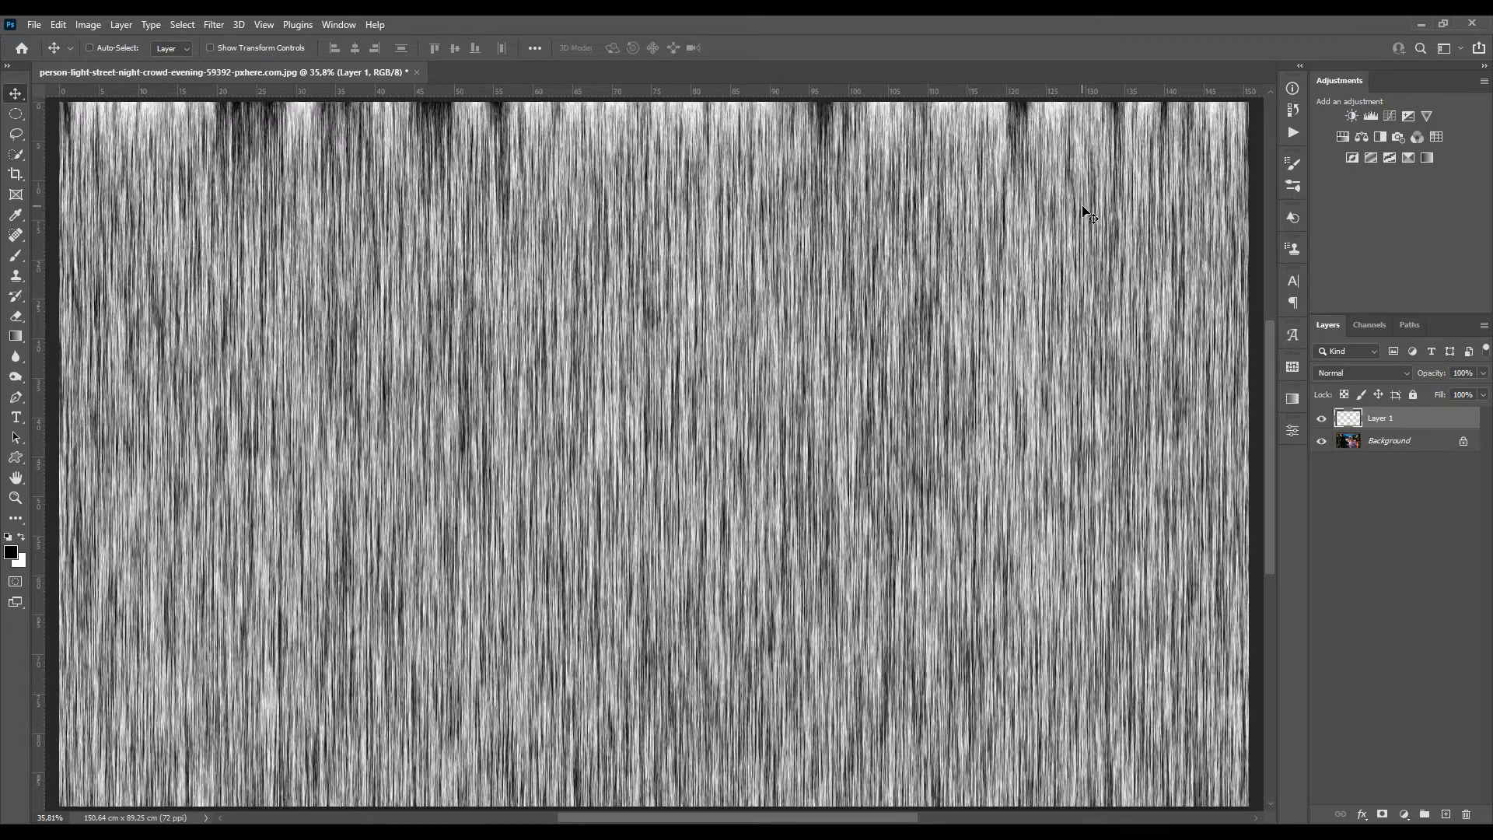
- Set the fibre layer's blend mode to Screen
click(1351, 372)
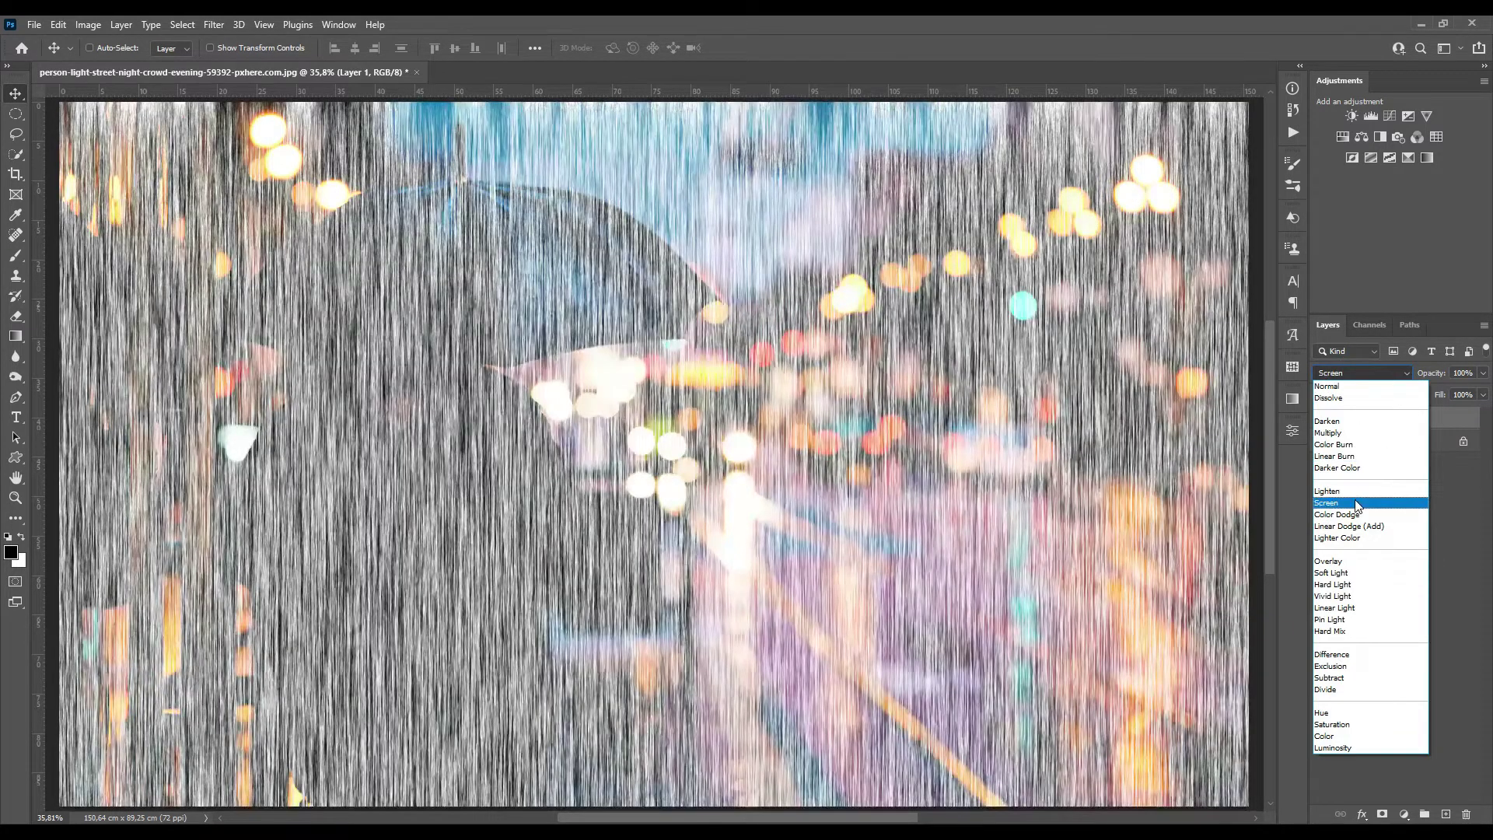
click(1355, 504)
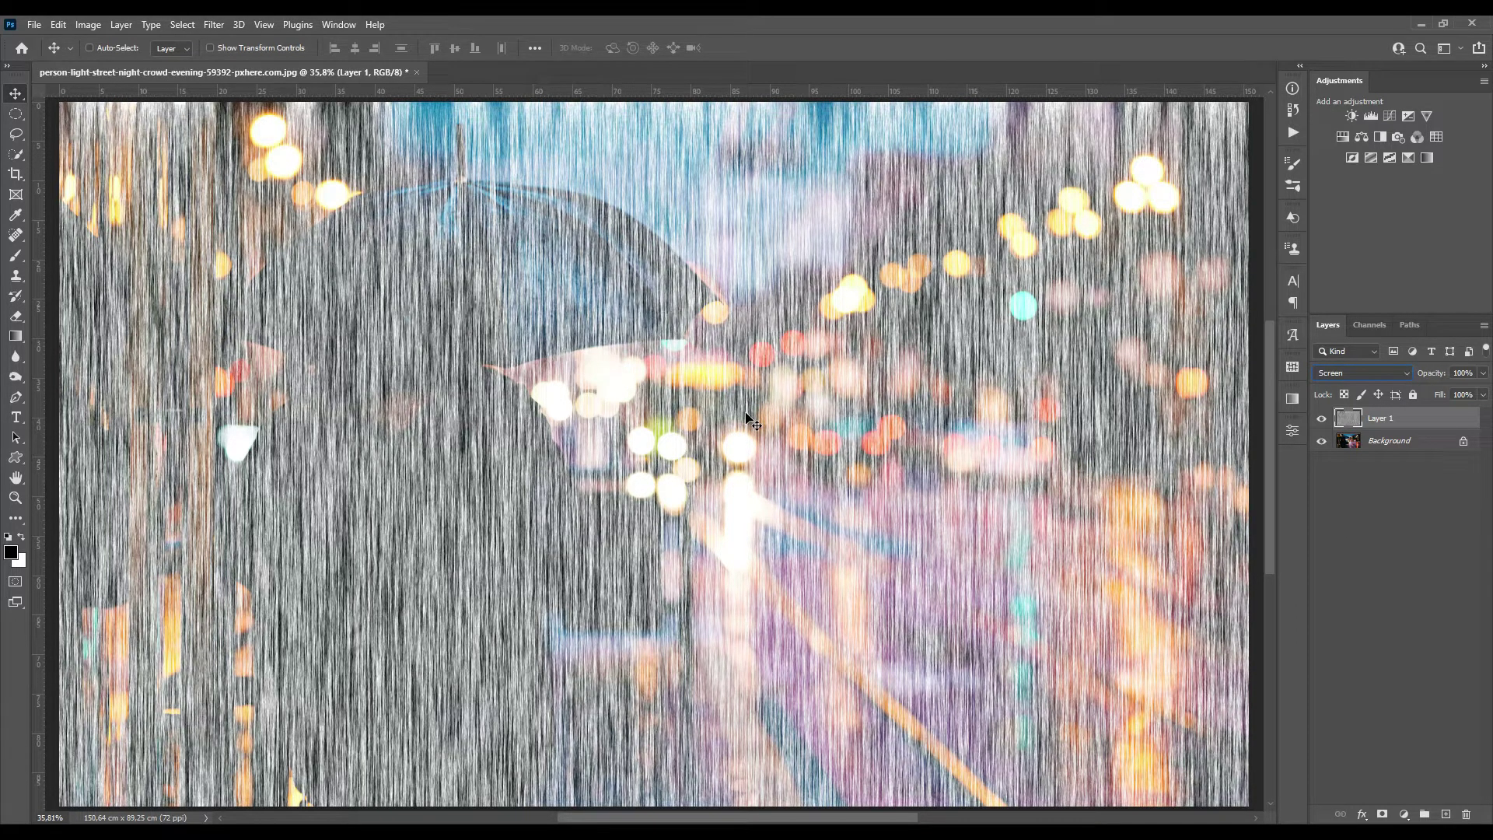
- Apply Levels to the fibre layer with the black input raised to about 223
key(ctrl+l)
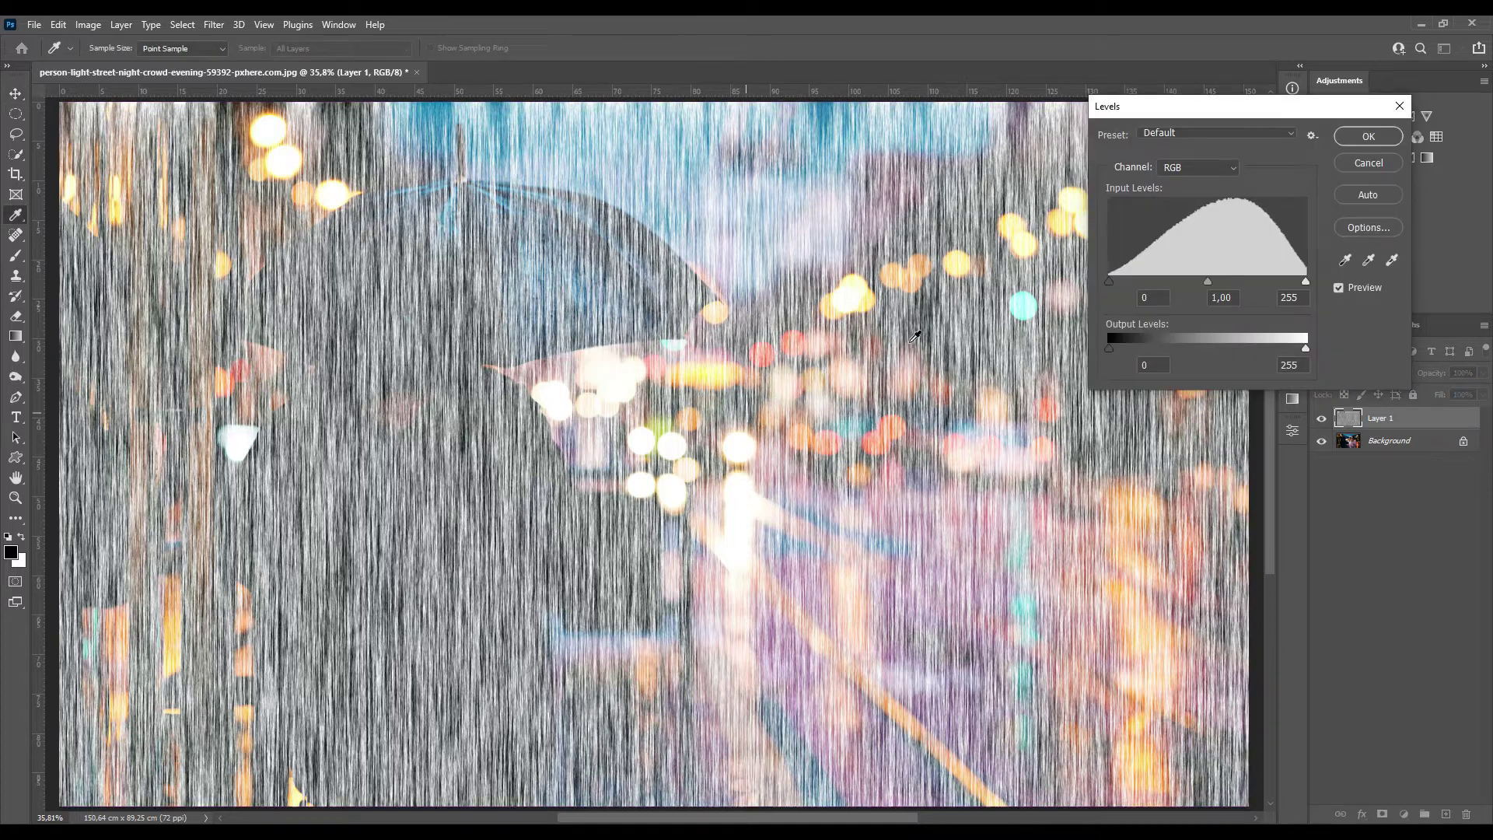
drag(1108, 283, 1275, 283)
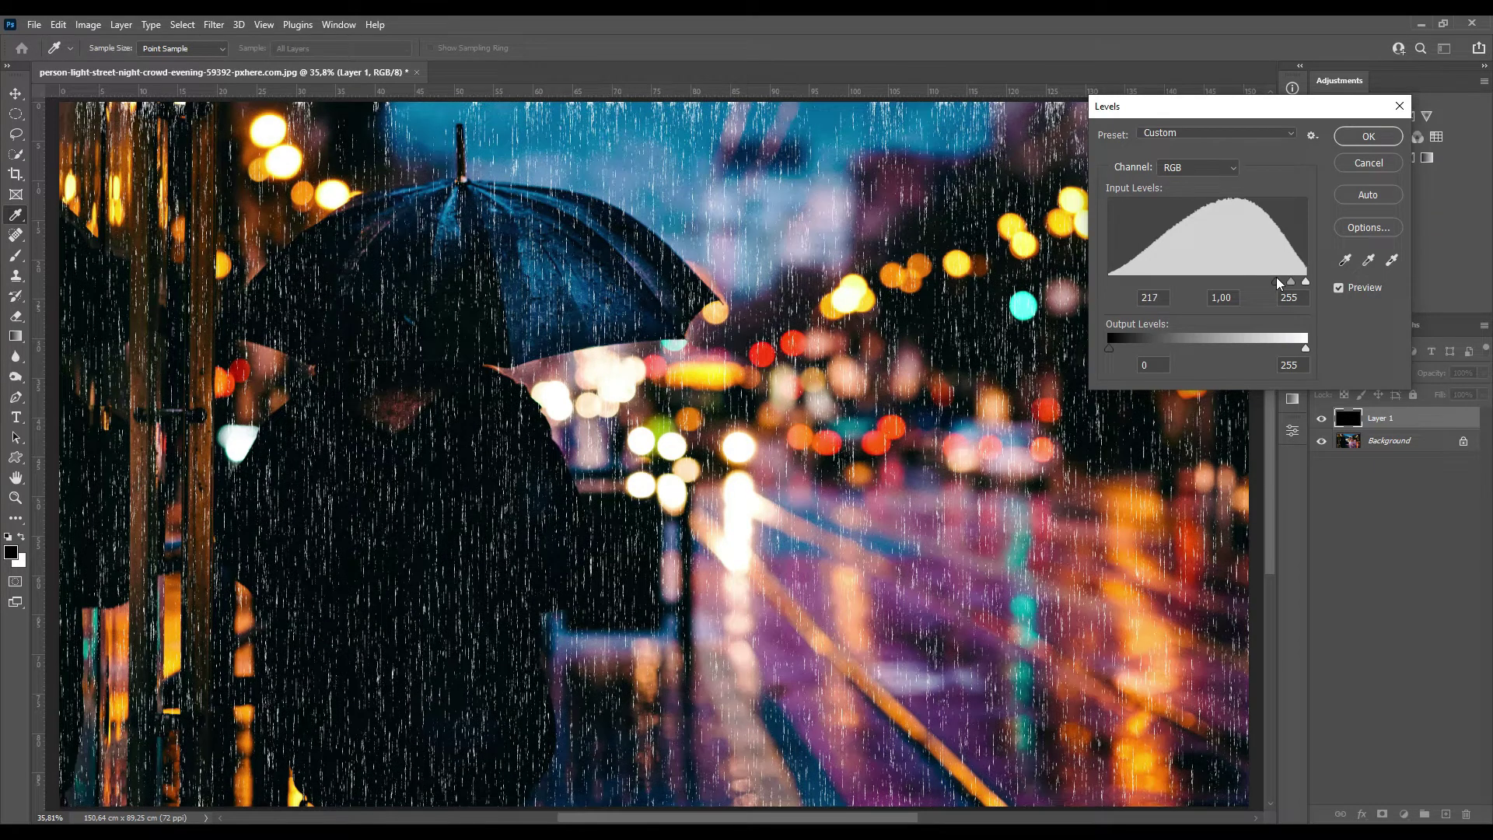
drag(1278, 278, 1281, 278)
click(1368, 137)
- Apply a second Levels pass with the black input near 103, then inspect the streaks up close
scroll(842, 298, down, 3)
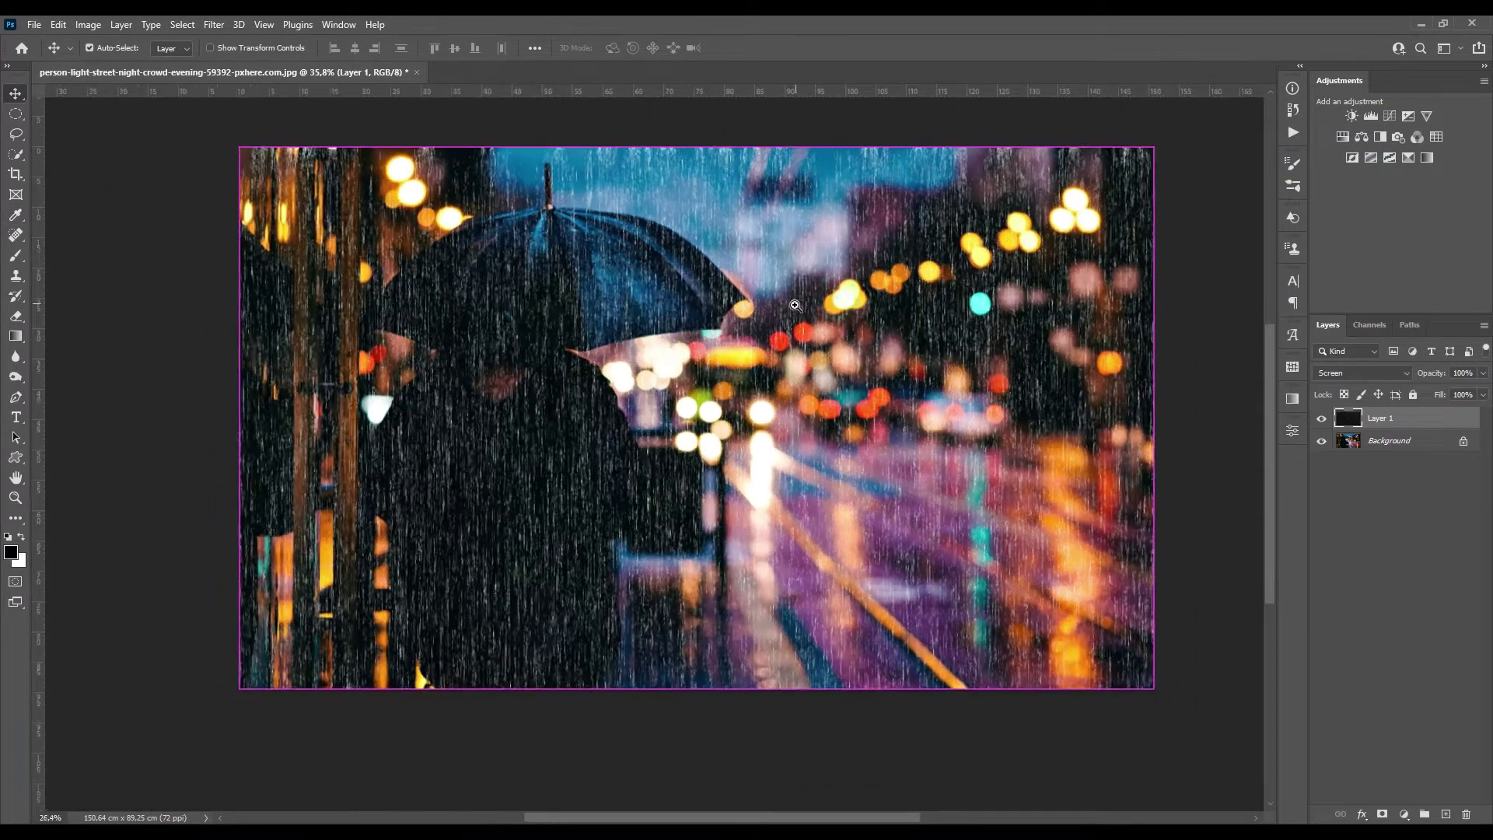
drag(659, 447, 714, 445)
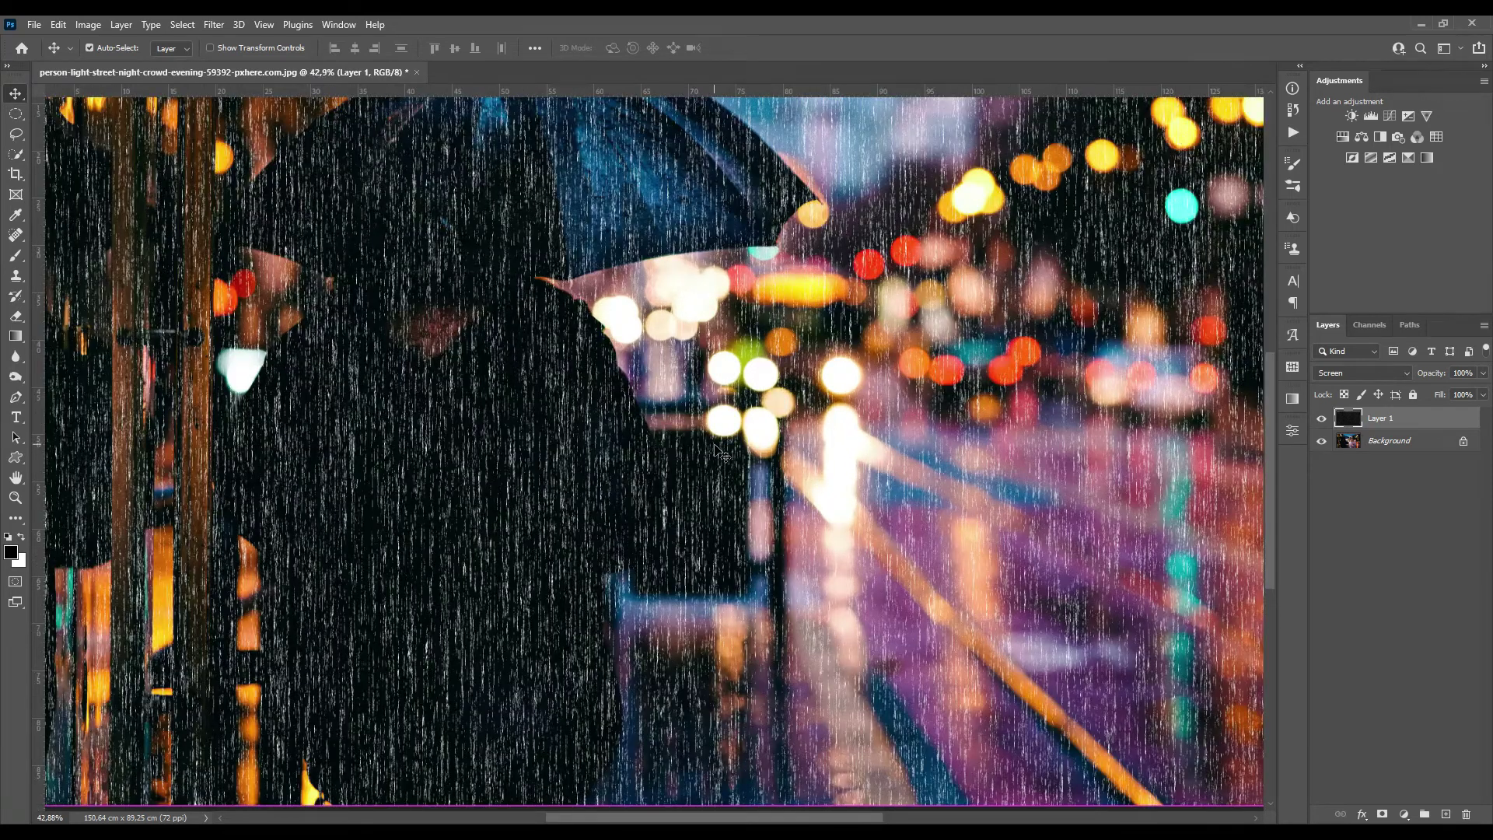
key(ctrl+l)
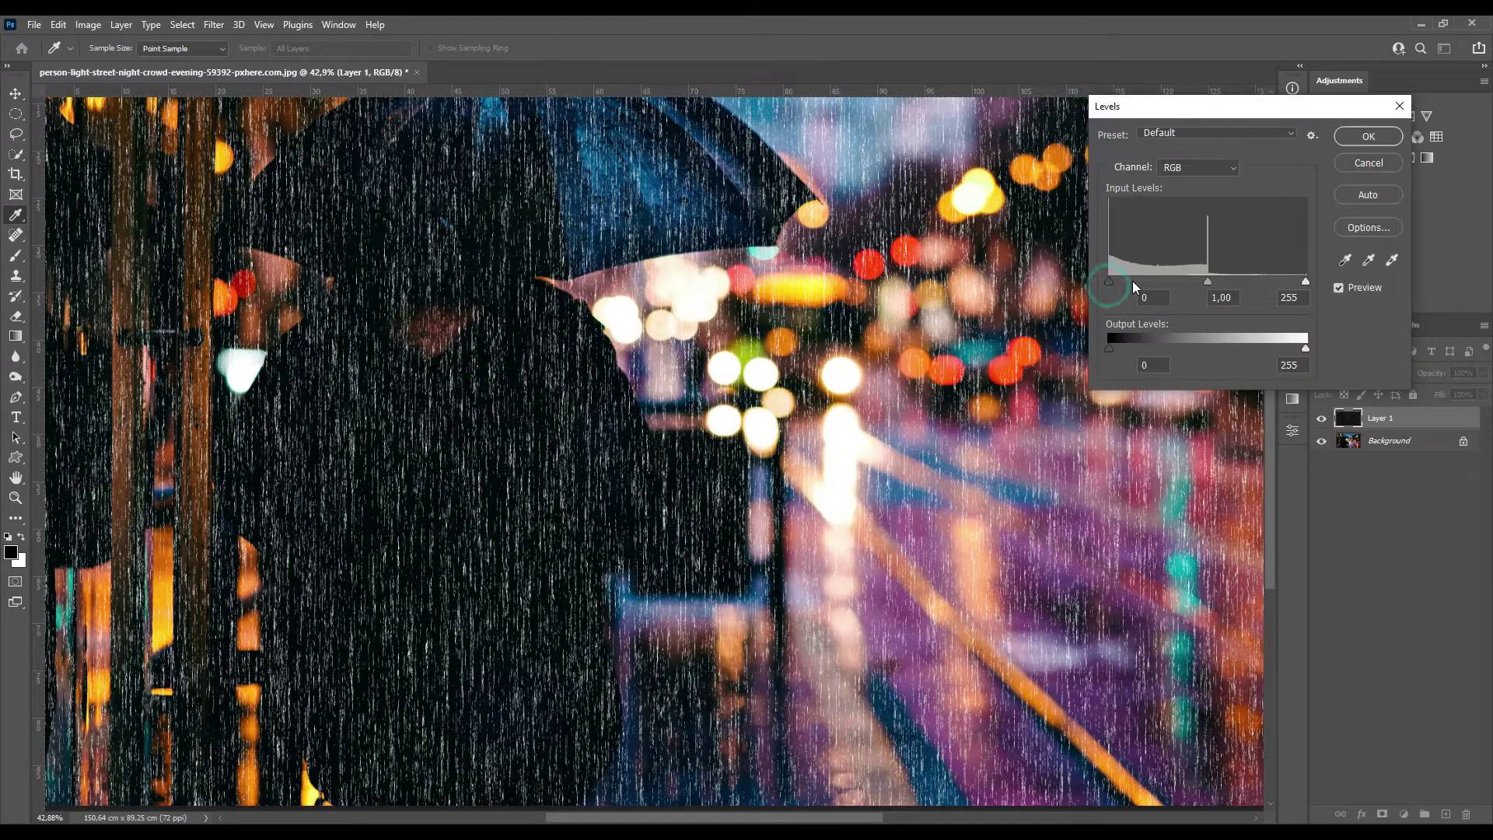
drag(1109, 282, 1184, 283)
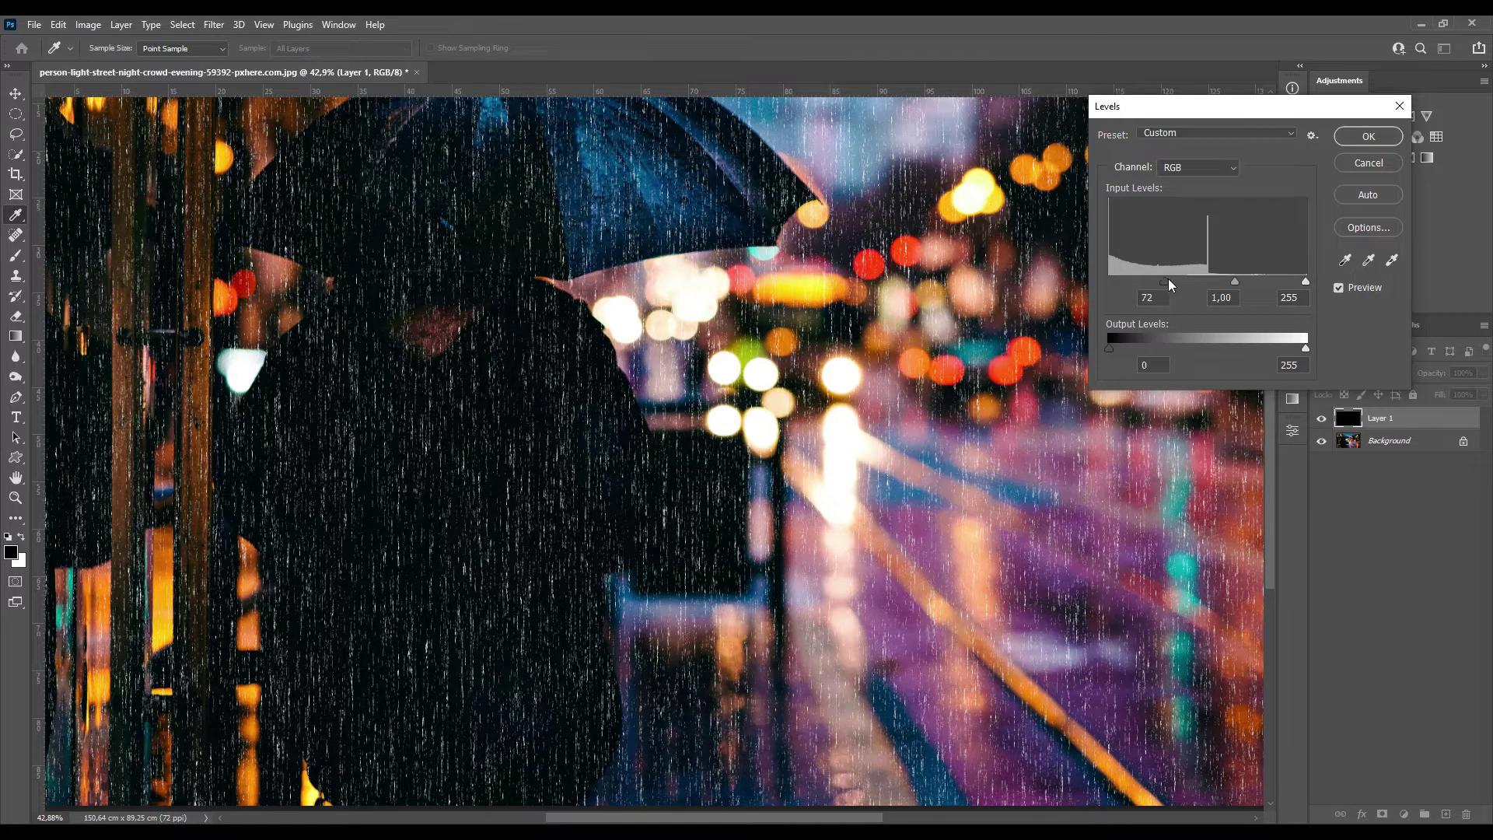
drag(1231, 284, 1190, 288)
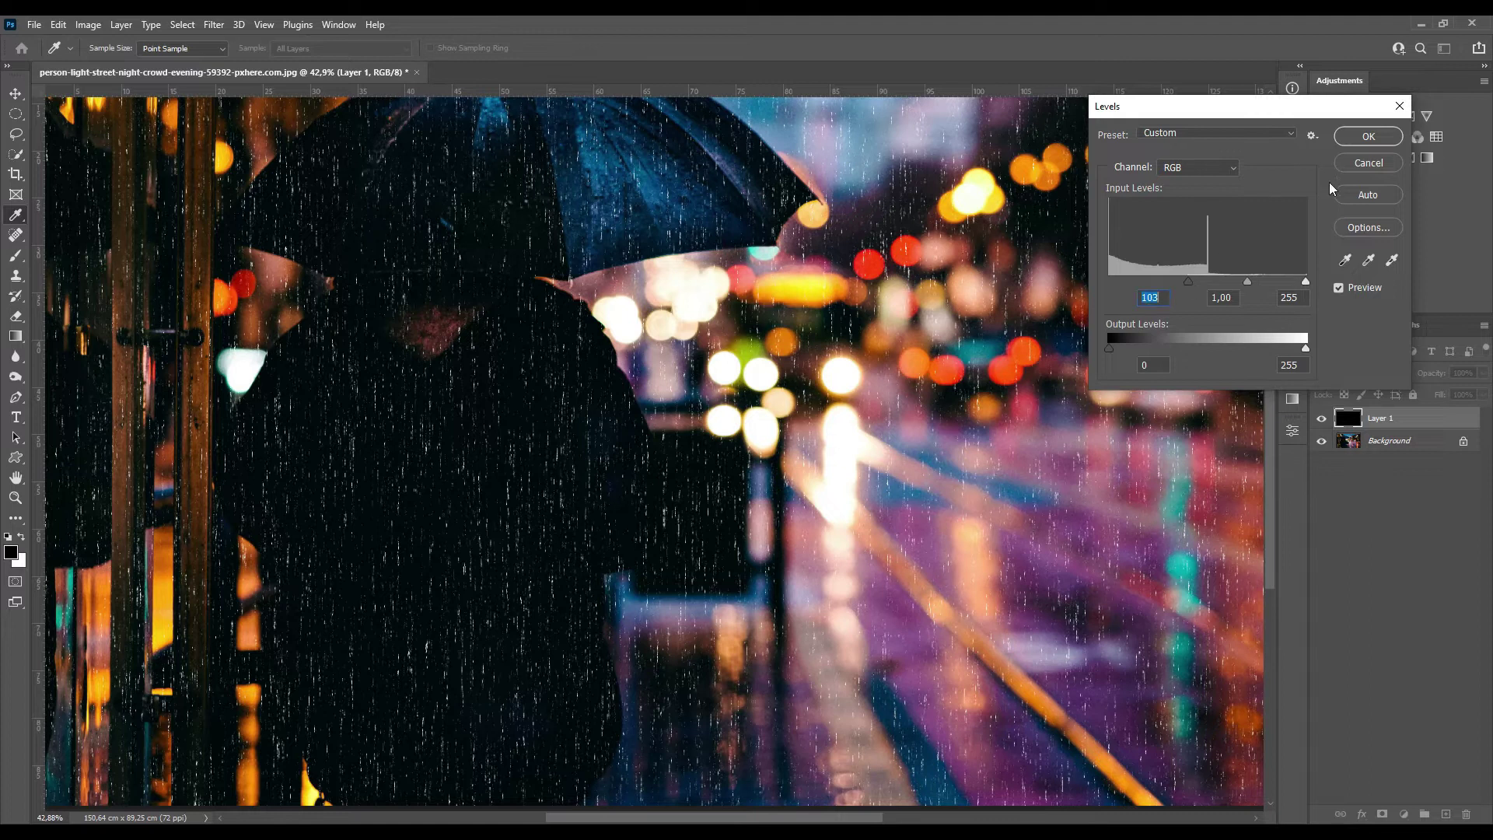
click(1355, 137)
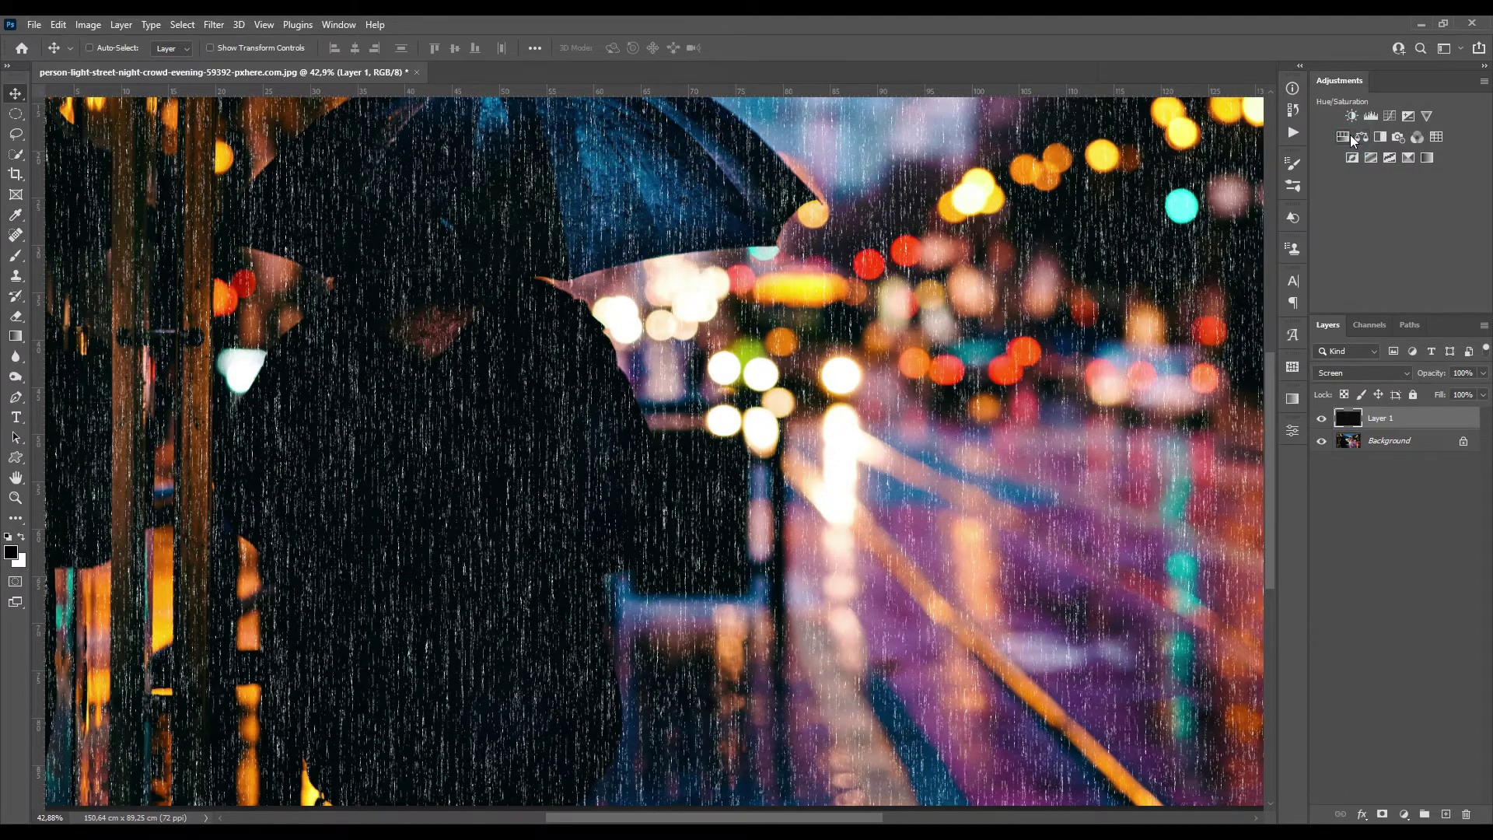
drag(677, 373, 599, 384)
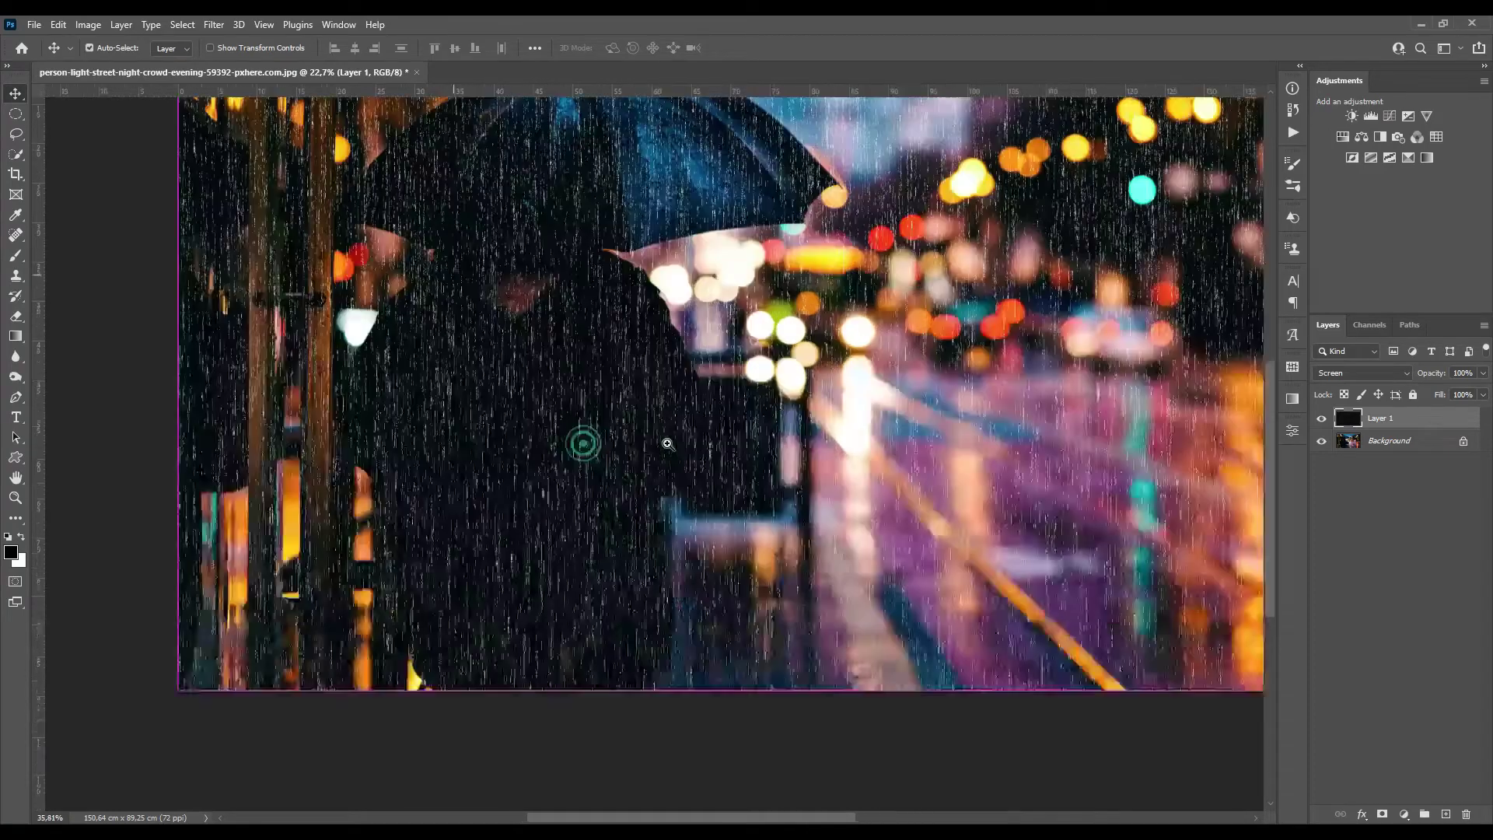
drag(541, 444, 692, 435)
scroll(672, 451, down, 2)
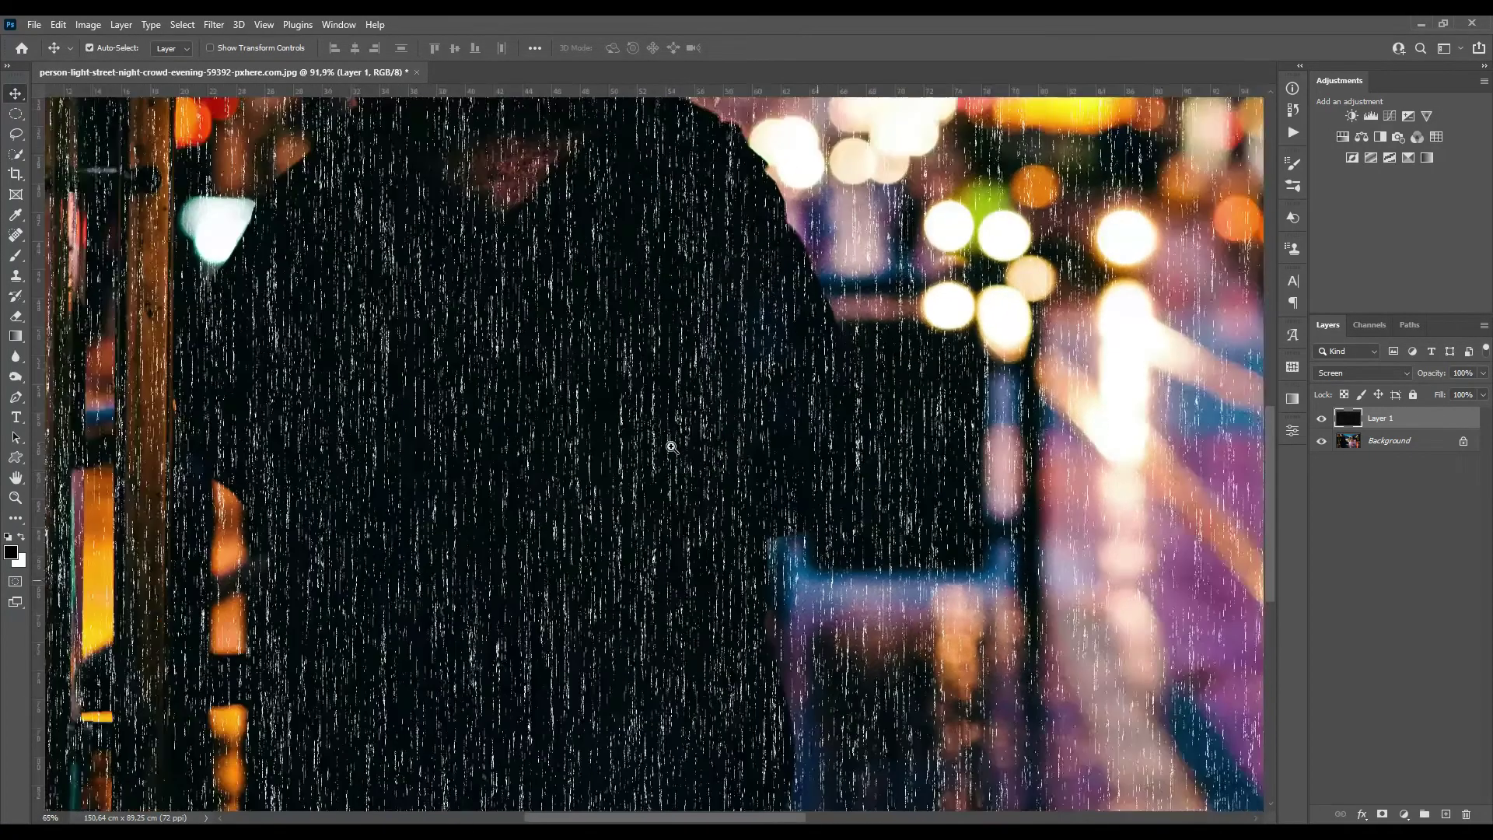
- Apply a Motion Blur at -90° angle and 71 px distance to the rain layer
click(215, 25)
mouse_move(301, 222)
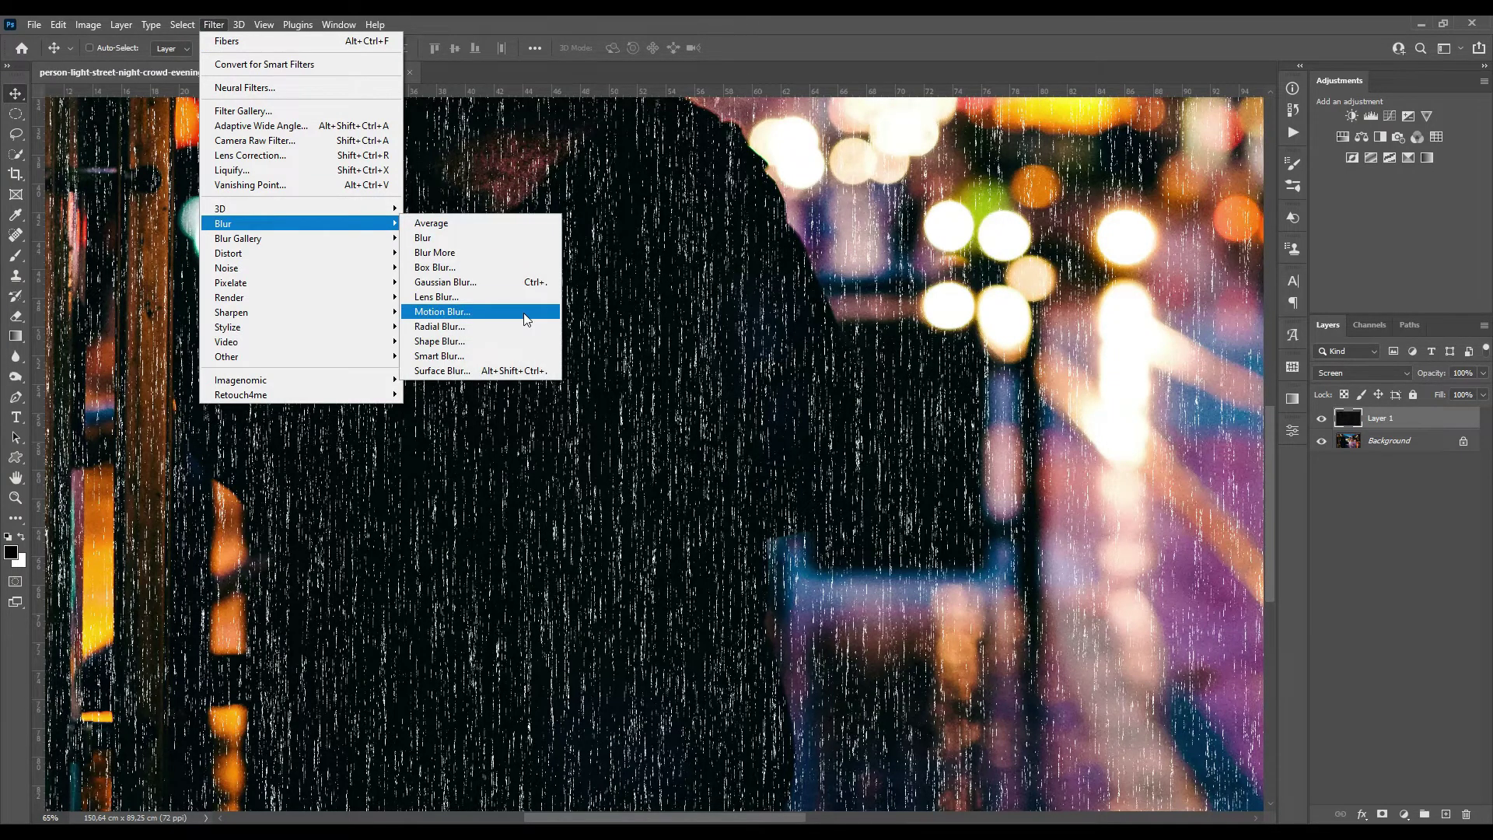
click(523, 311)
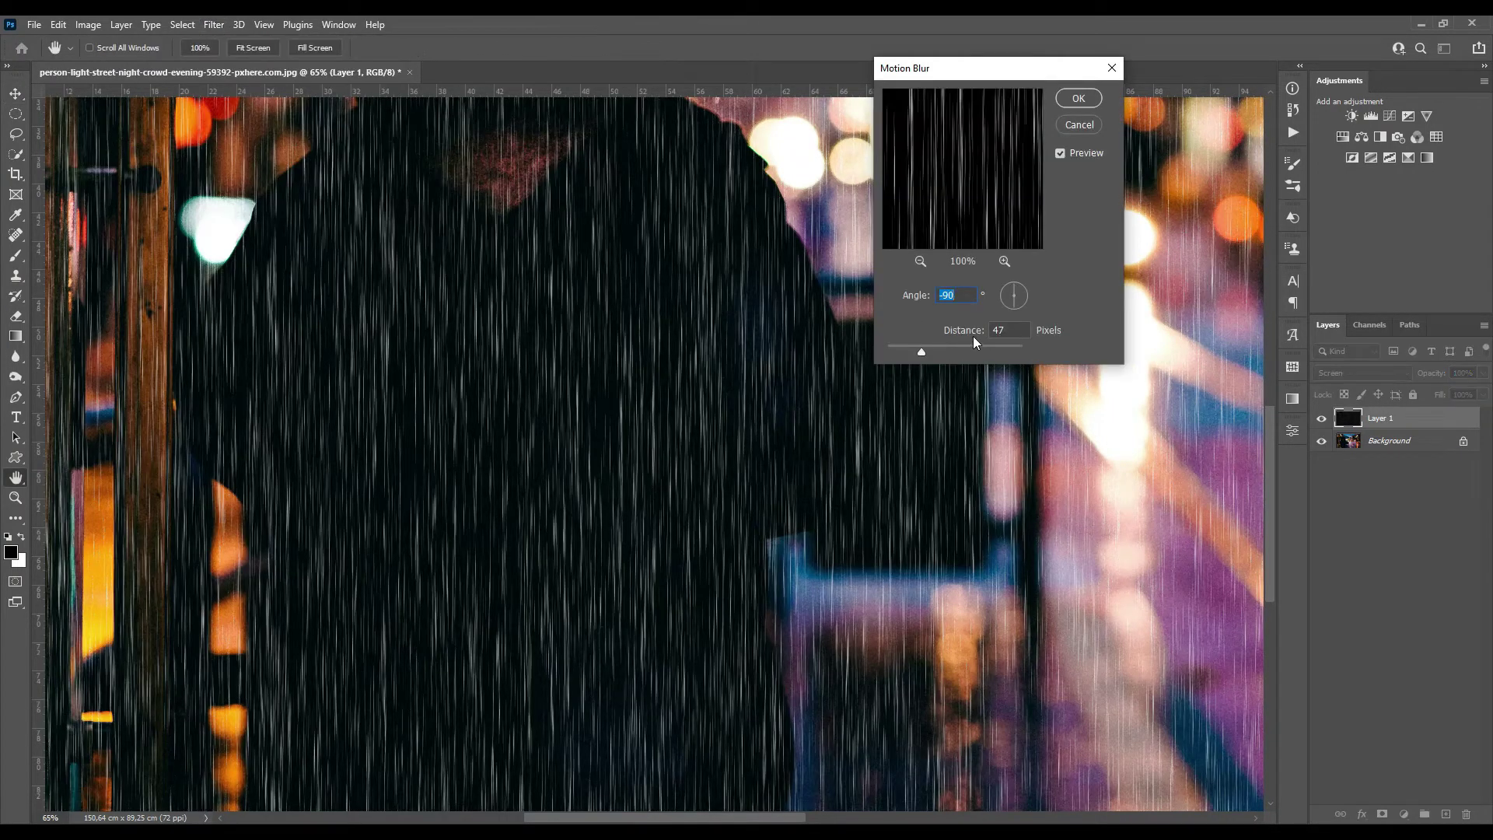
drag(922, 351, 930, 352)
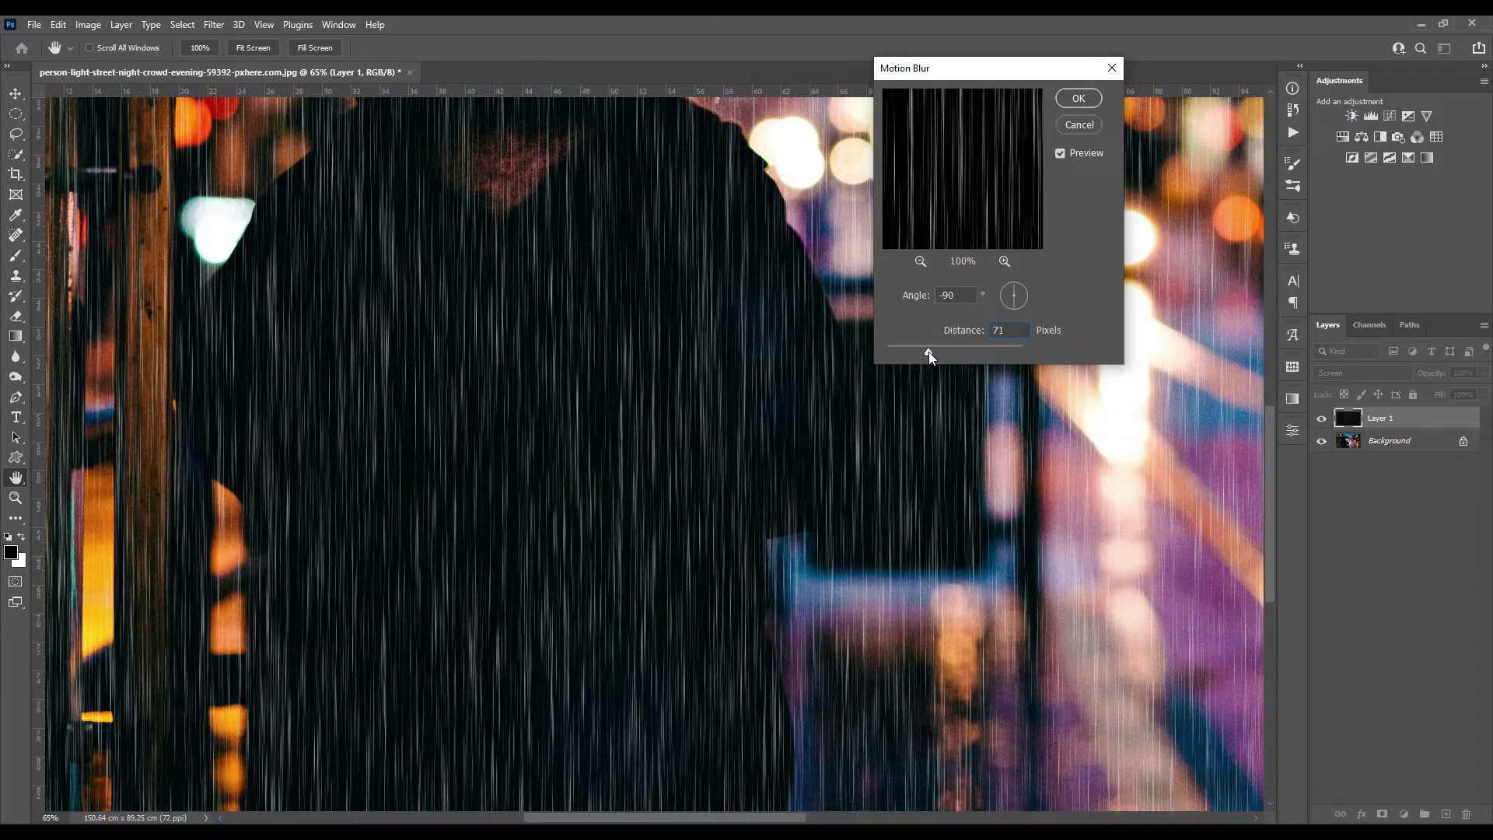
key(Return)
drag(856, 330, 788, 435)
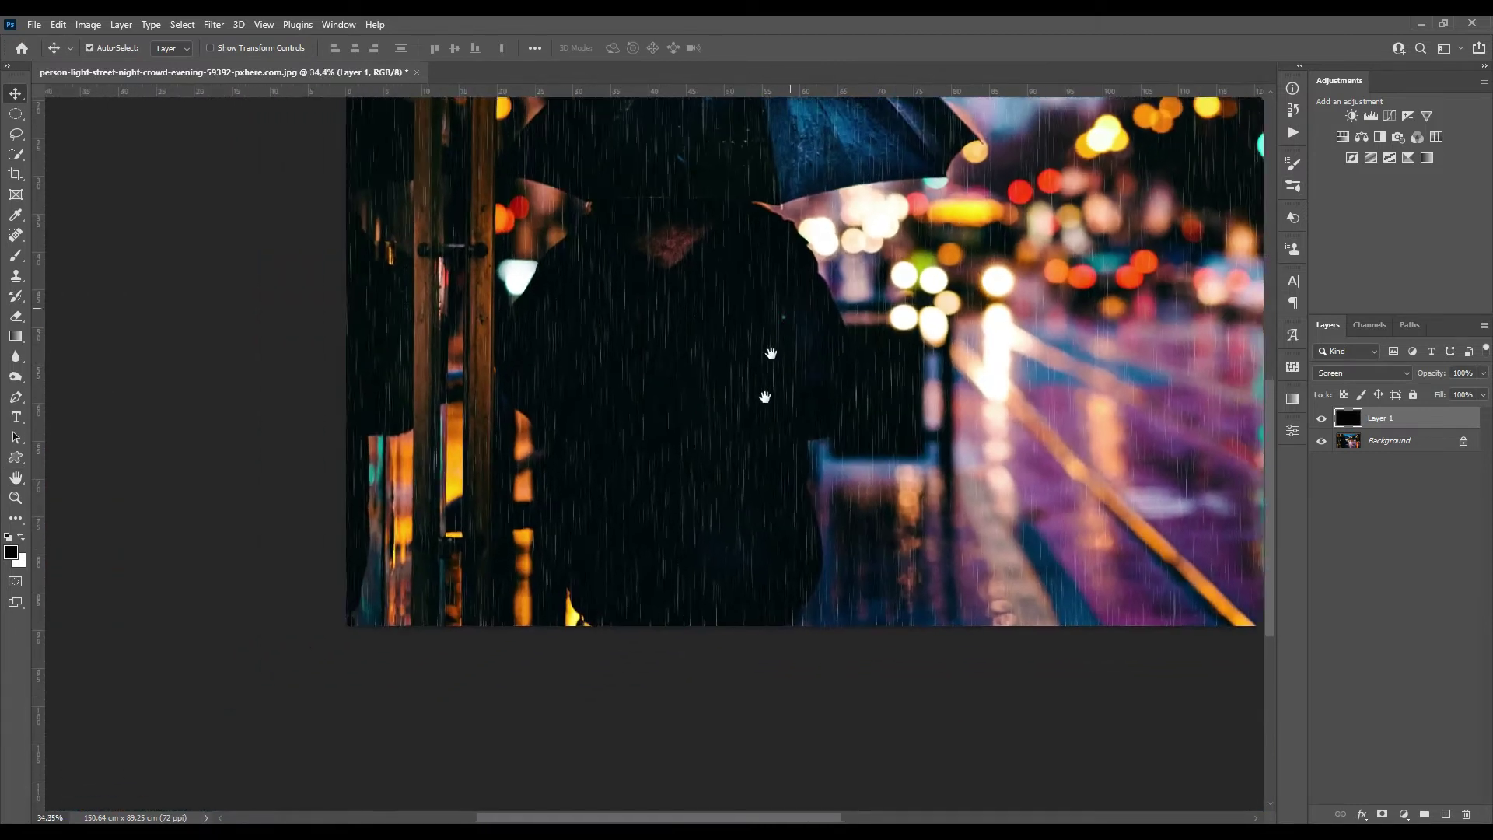
- Free-transform the rain layer, rotating it about -5° and scaling it to roughly 130%
scroll(787, 424, down, 2)
scroll(789, 412, down, 2)
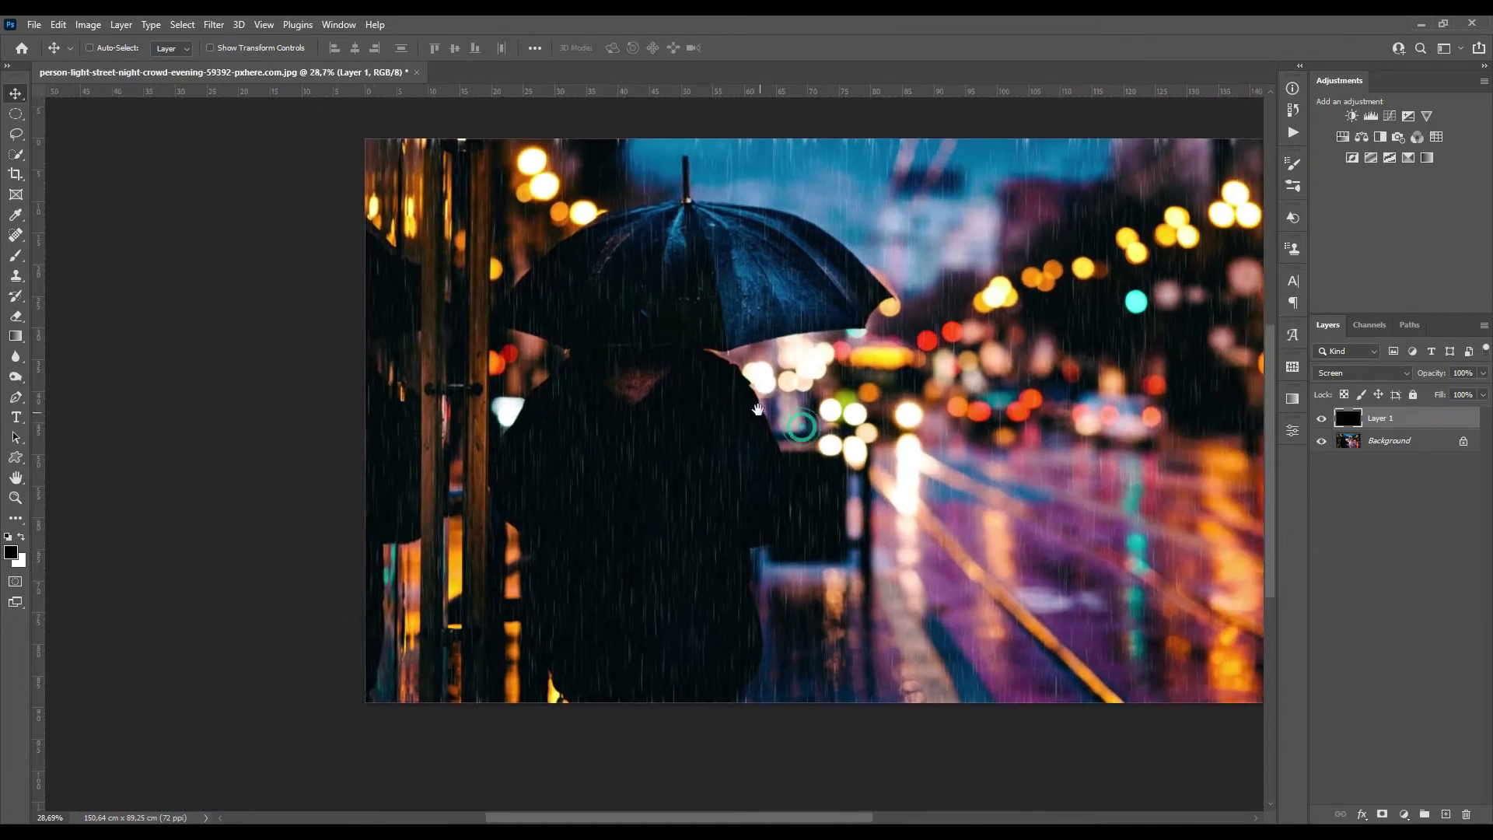
drag(793, 405, 767, 430)
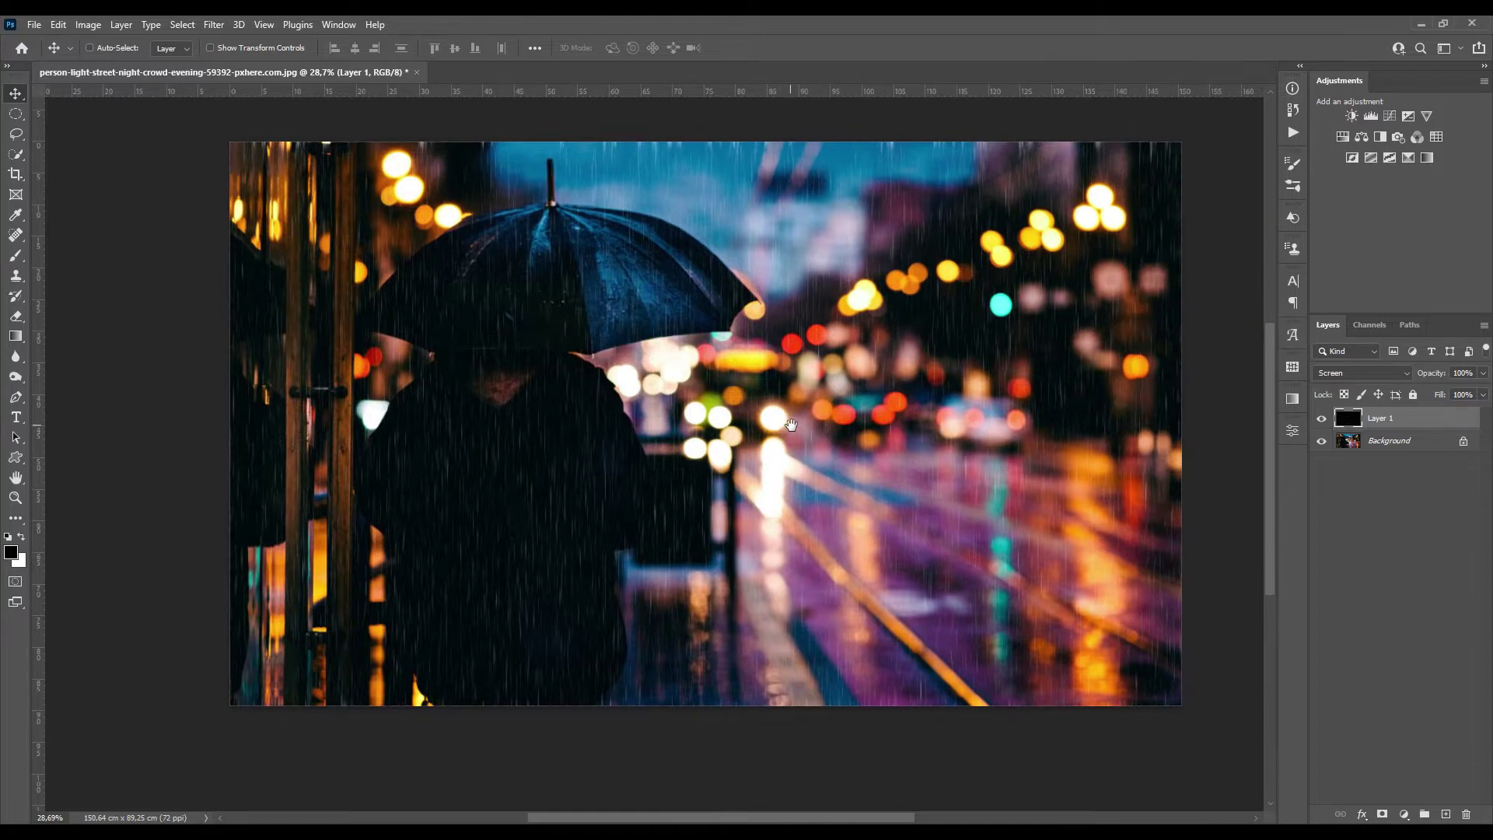
scroll(767, 430, up, 1)
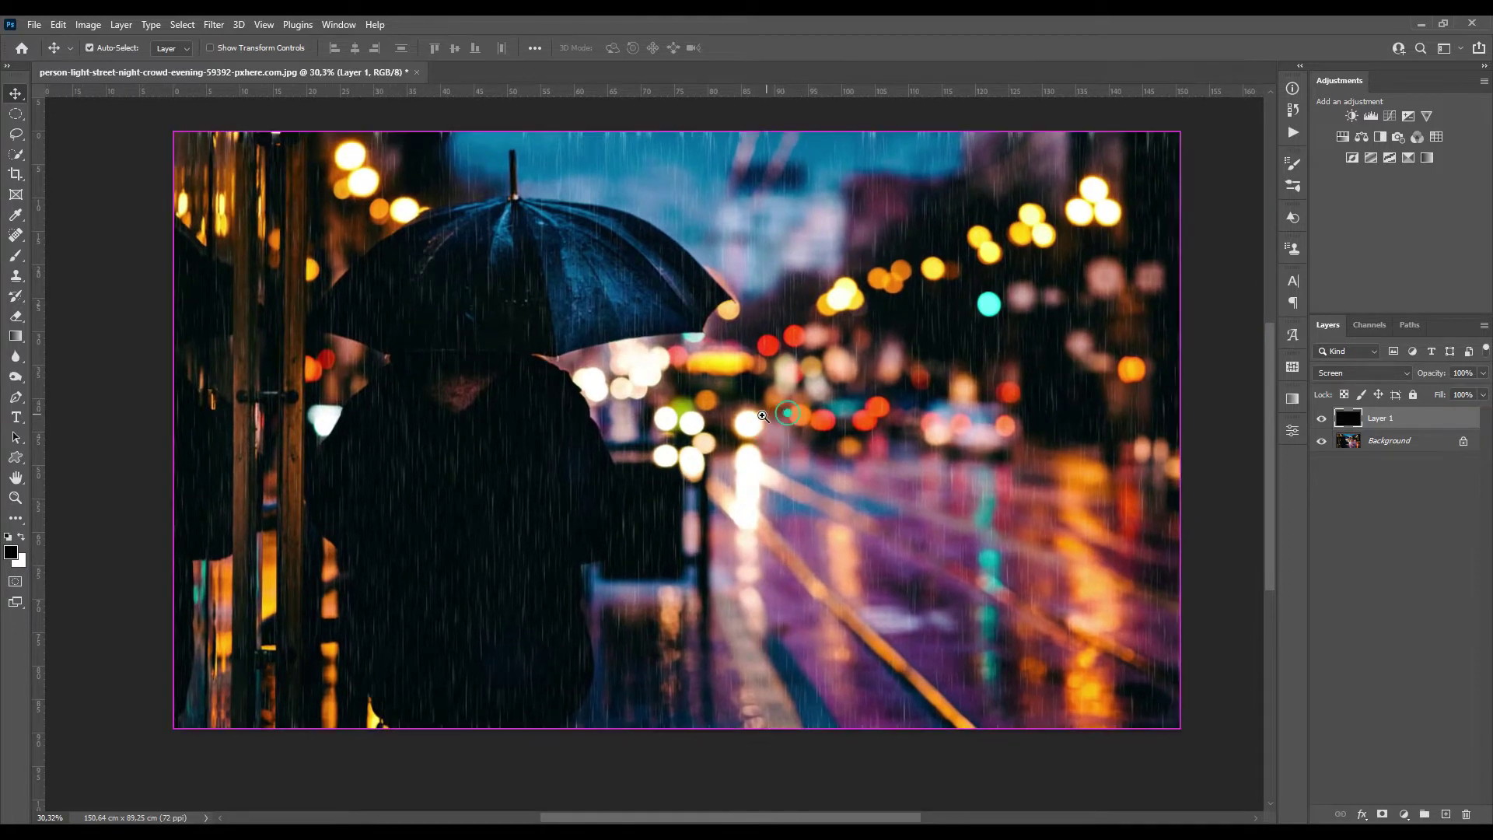
scroll(758, 419, down, 3)
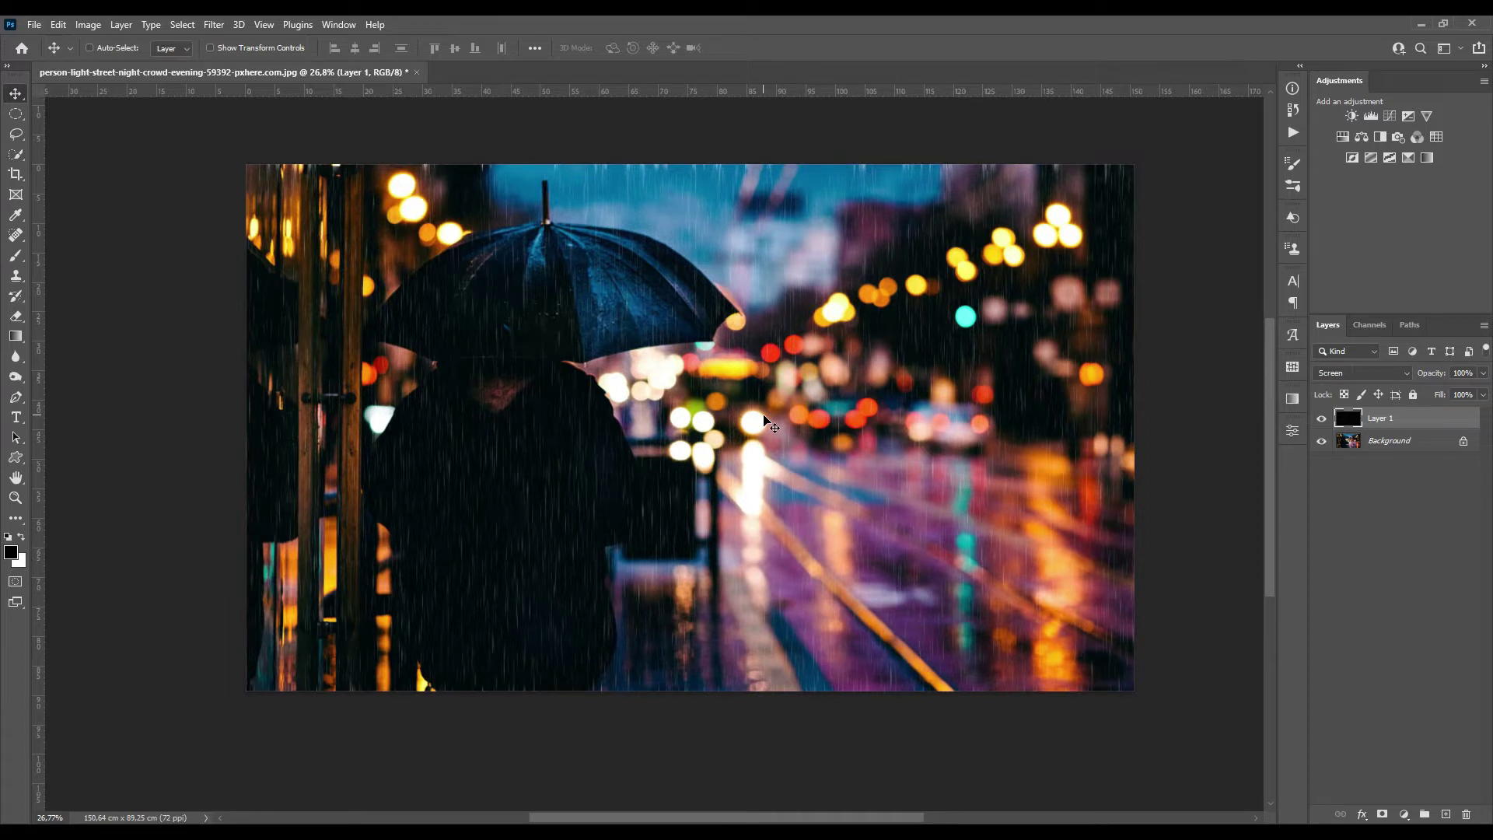
key(ctrl)
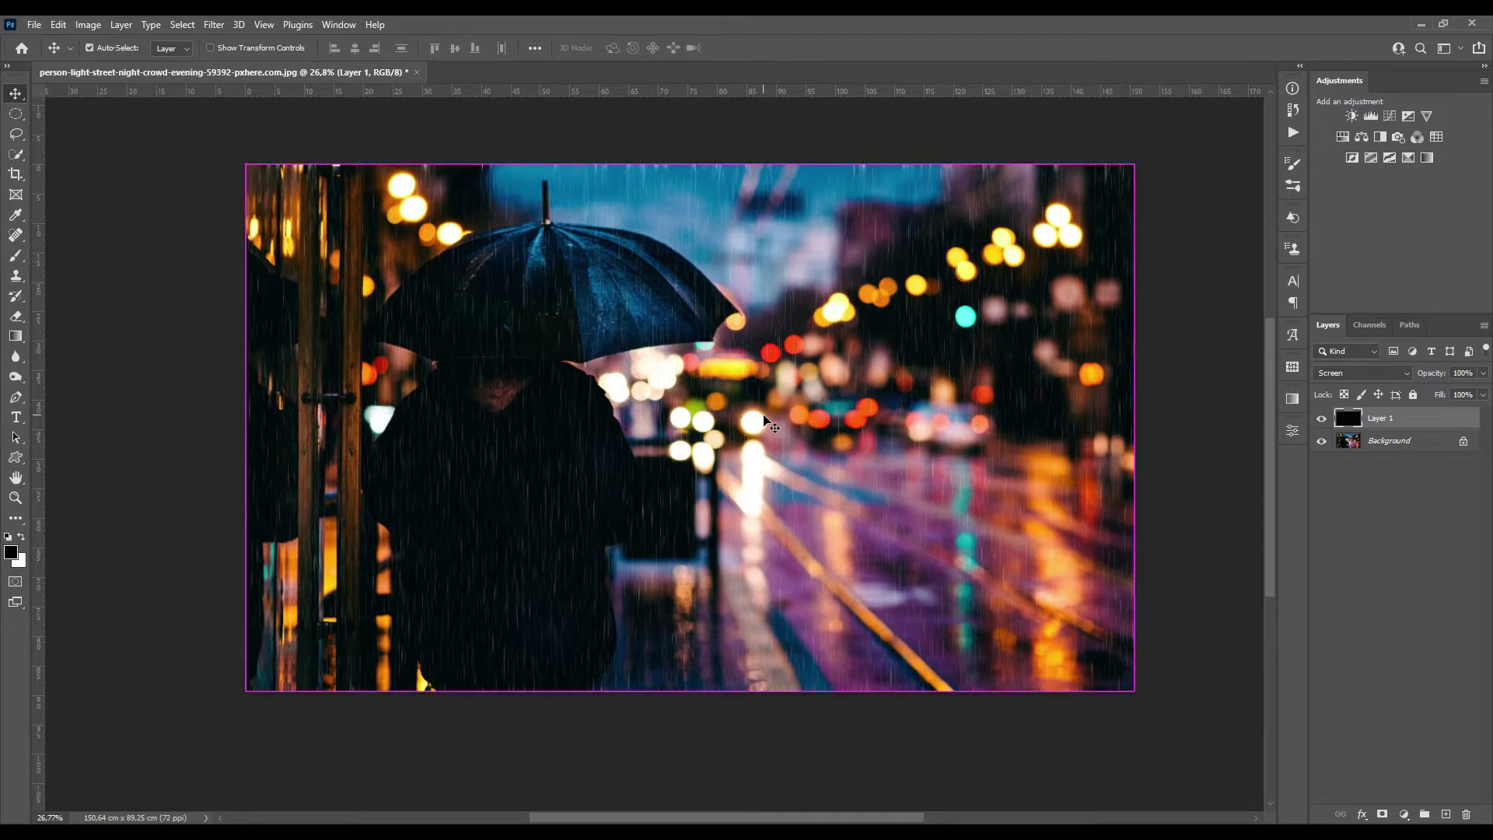
key(ctrl+t)
drag(686, 141, 658, 146)
mouse_move(1156, 650)
mouse_down()
mouse_move(1286, 712)
mouse_move(1241, 717)
mouse_up()
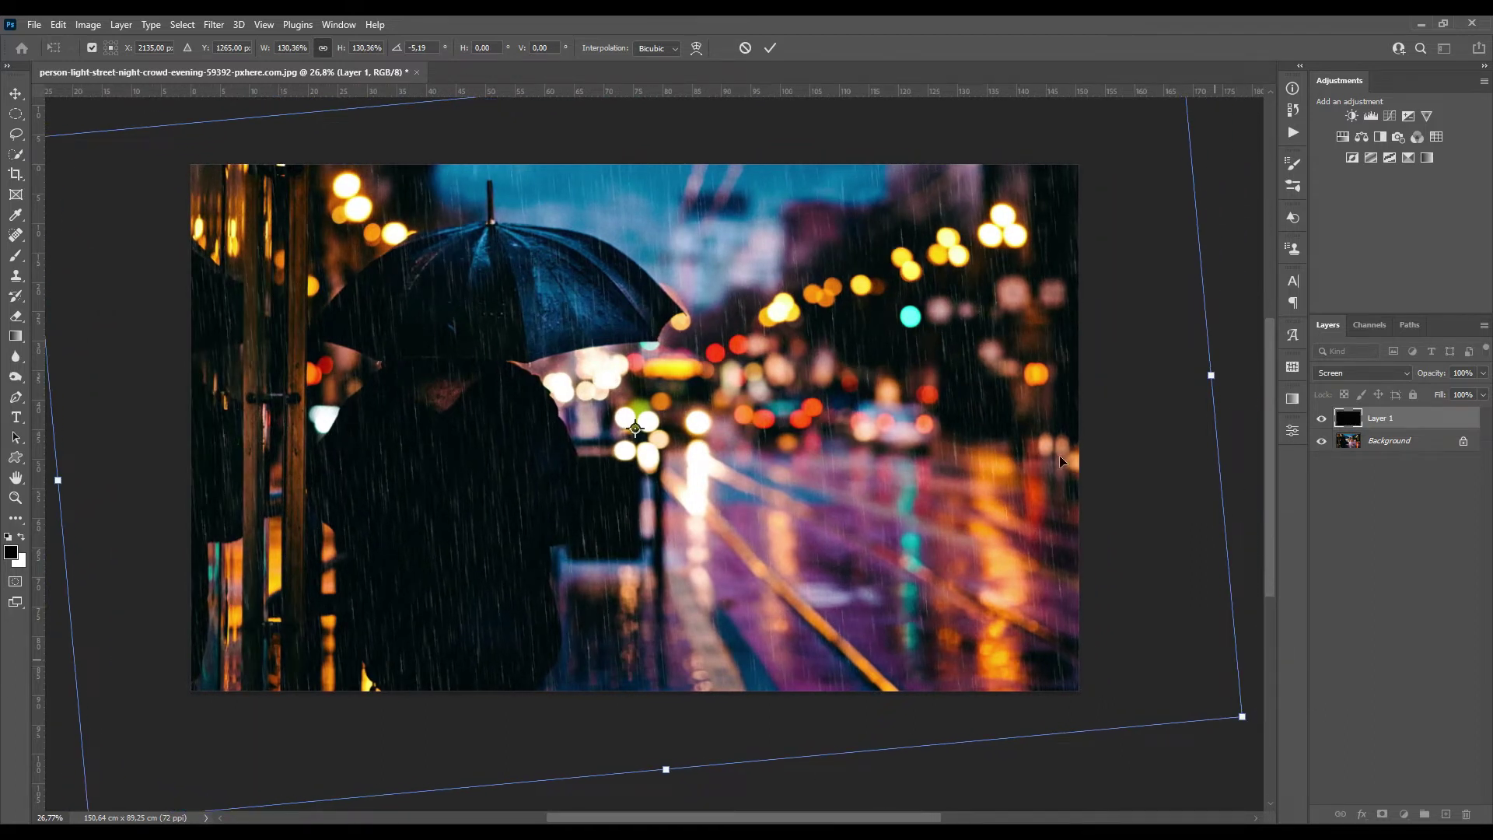
click(772, 47)
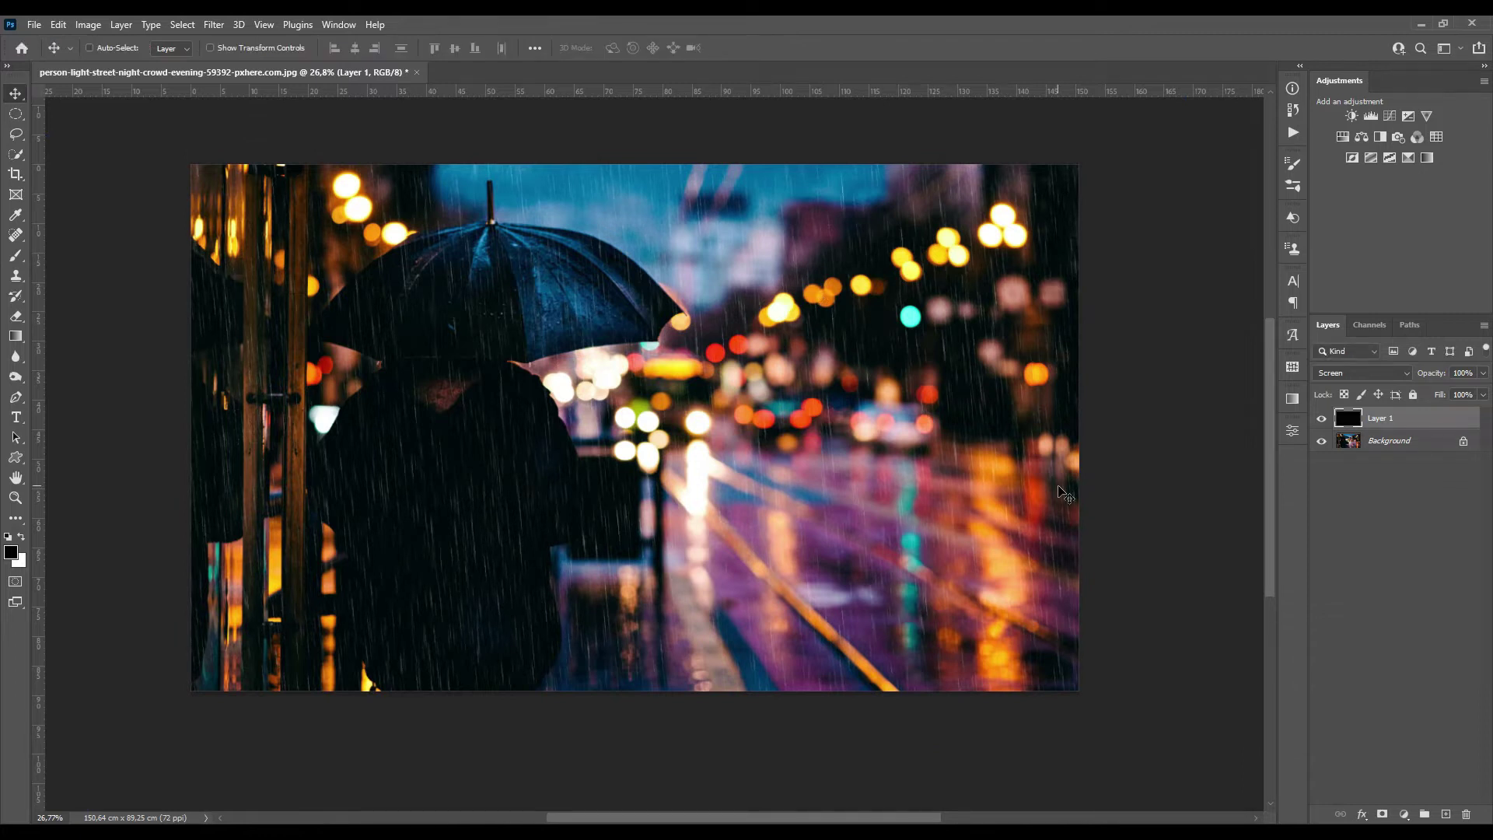
- Duplicate the rain layer twice, shift the top copy right and fade it to 40% opacity
key(ctrl+j)
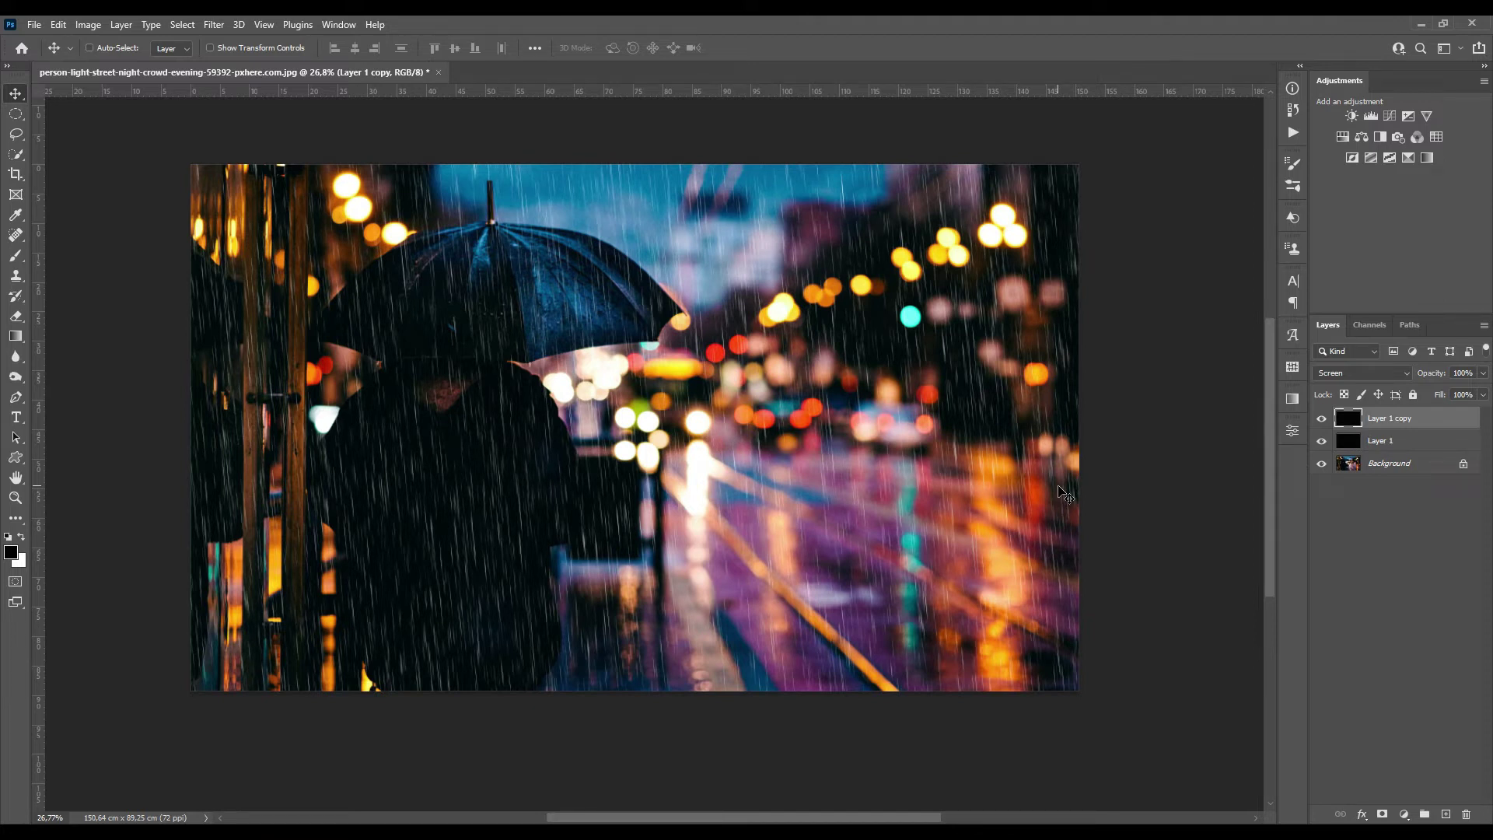
key(ctrl+j)
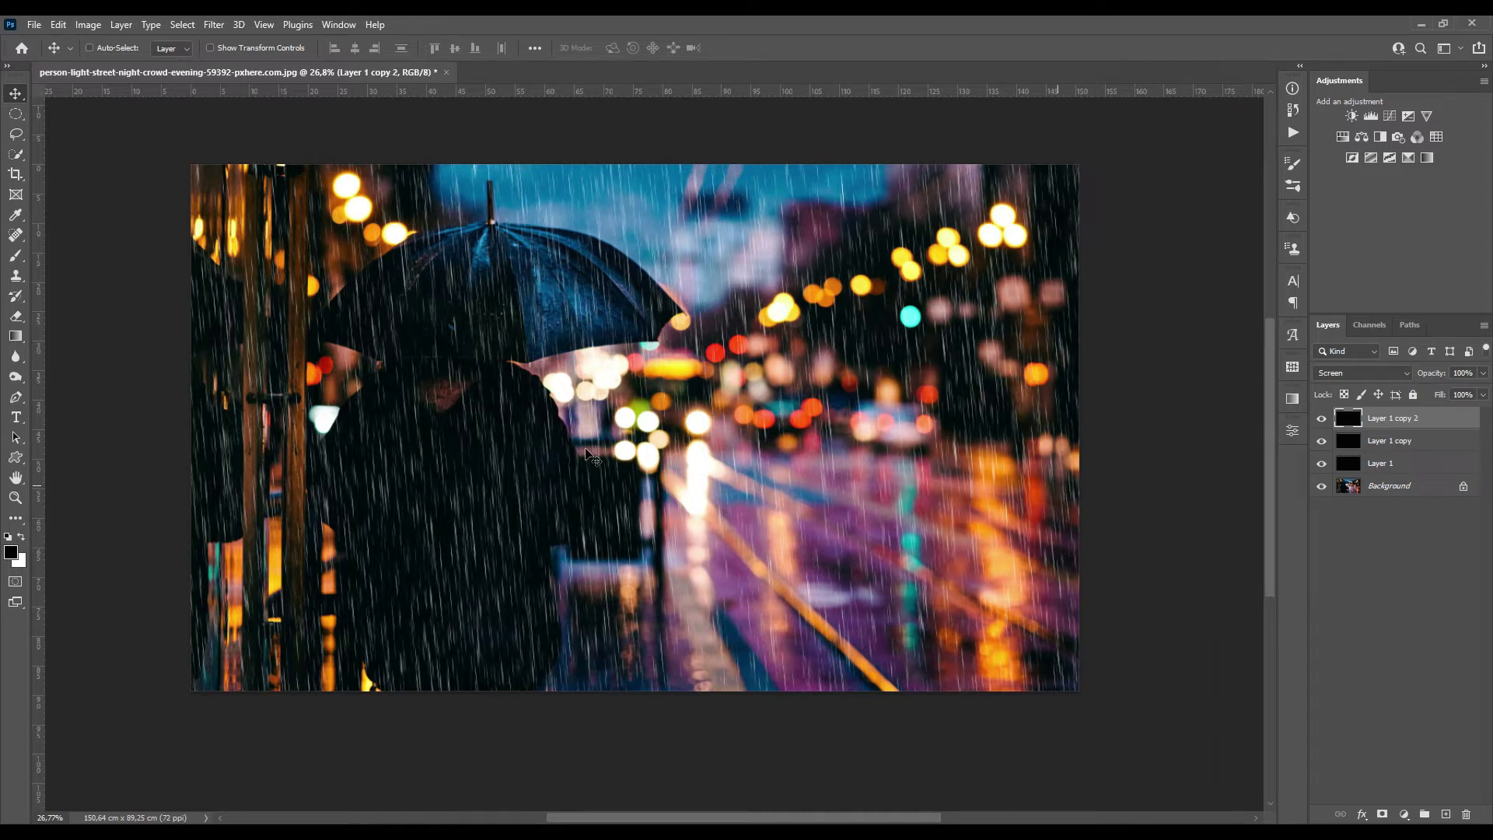
drag(565, 465, 604, 465)
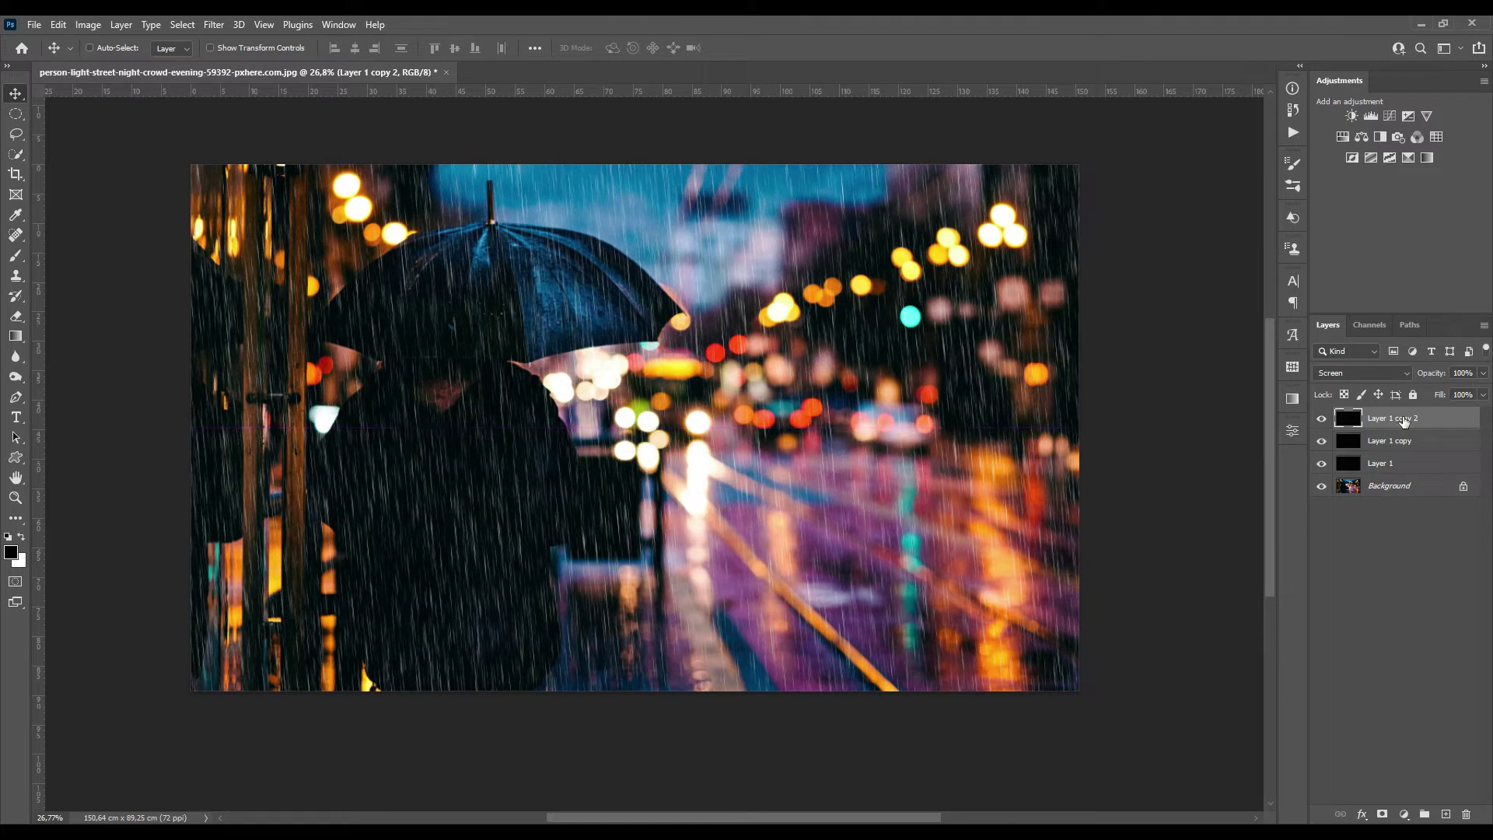
drag(1442, 378, 1397, 375)
drag(571, 449, 704, 455)
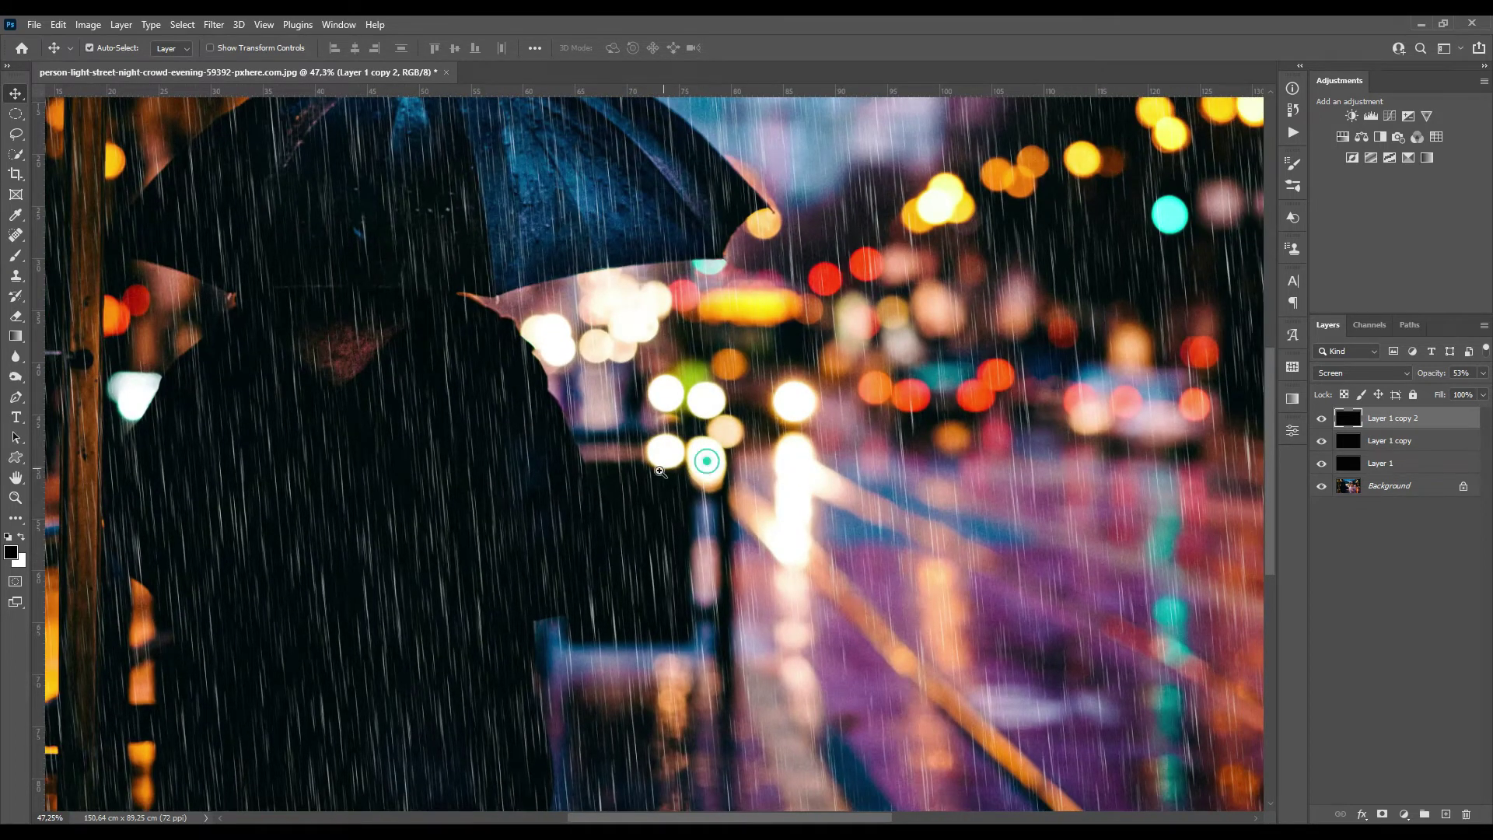
drag(704, 455, 698, 455)
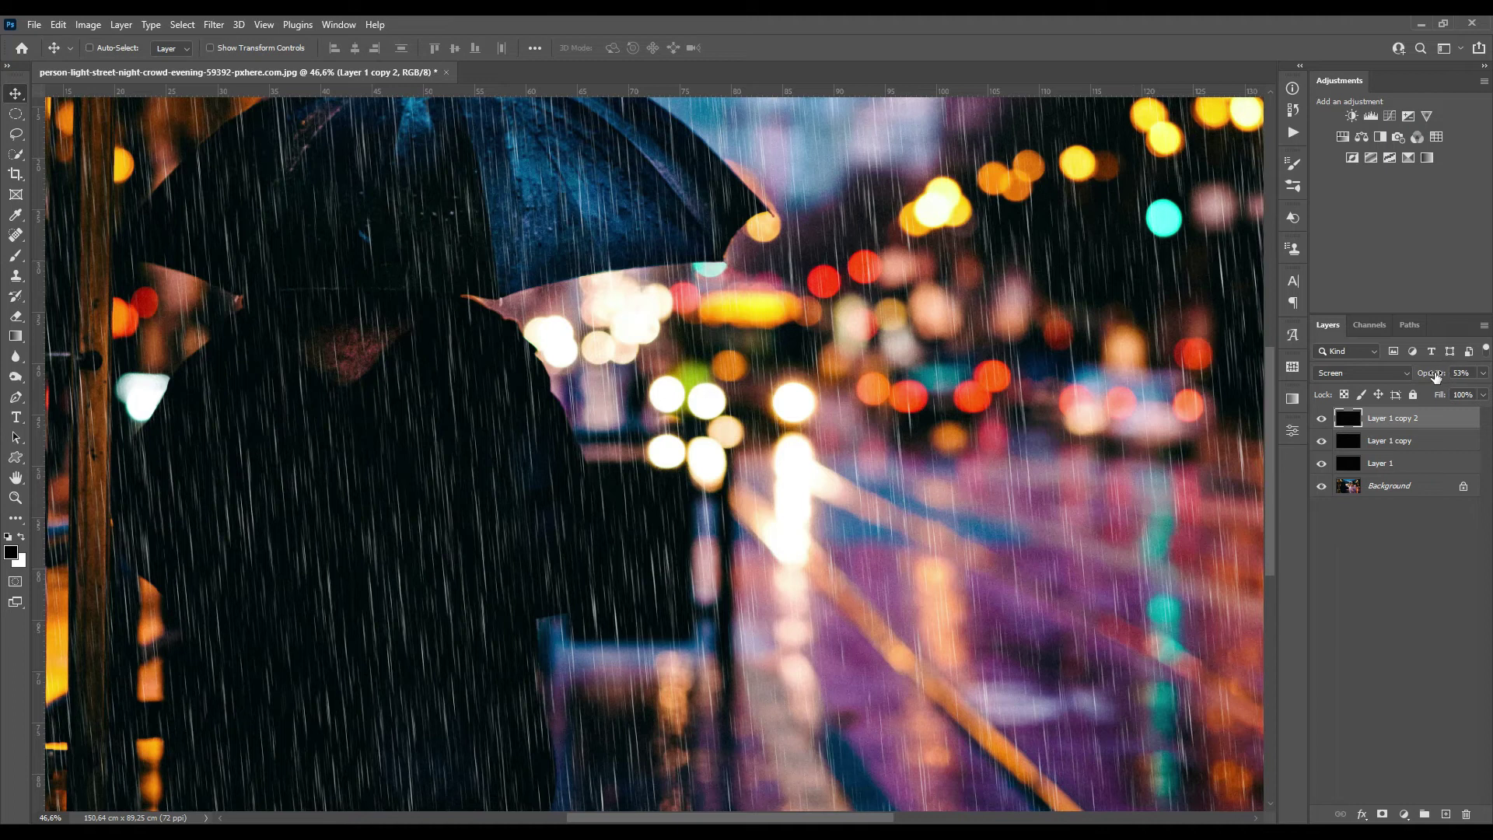
drag(1433, 379, 1423, 379)
scroll(657, 424, down, 5)
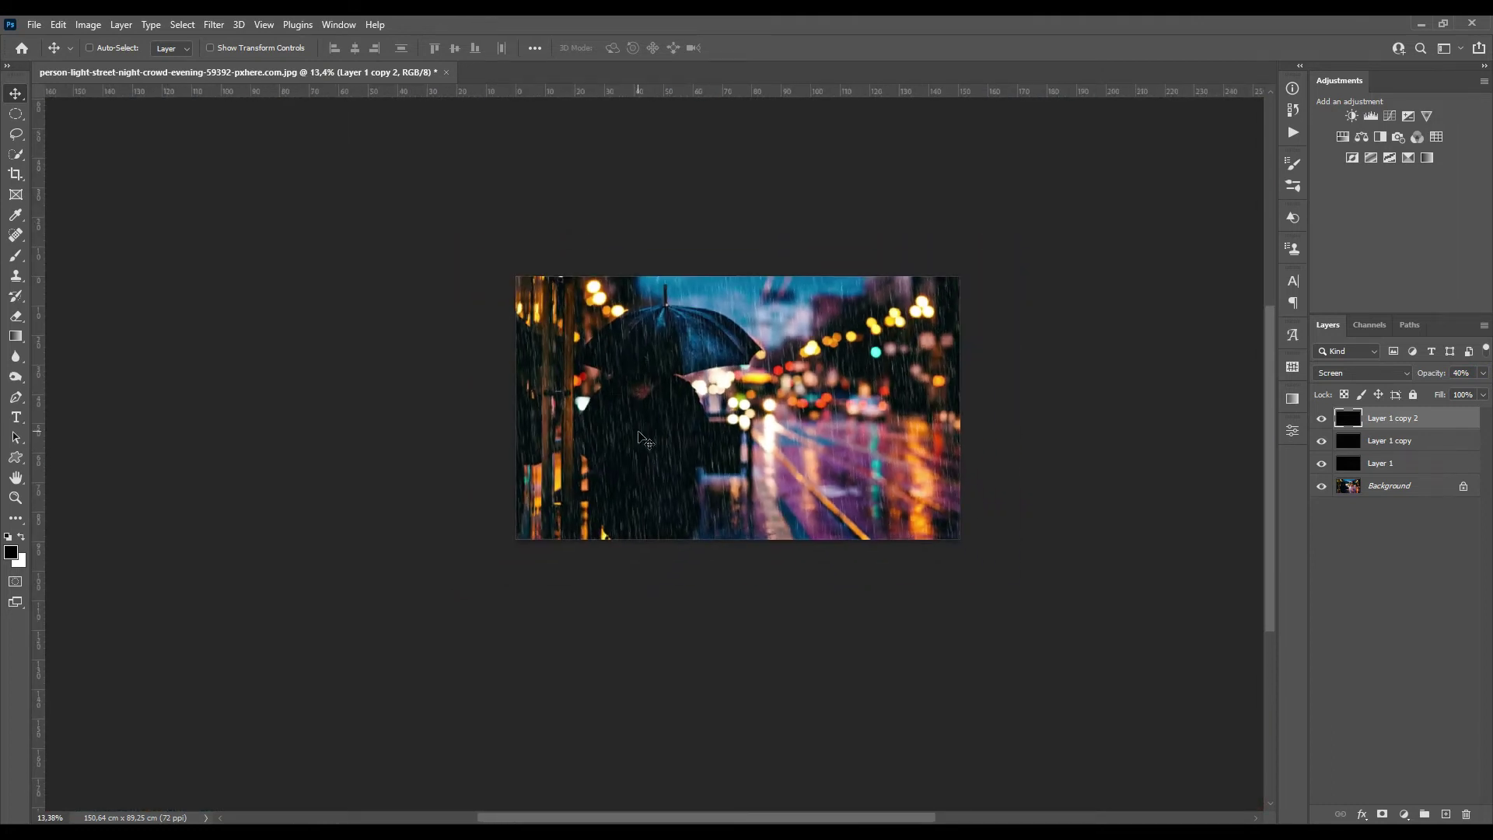
- Duplicate the faded copy again and shift the new copy 7.55 cm right
key(ctrl+j)
scroll(850, 442, up, 2)
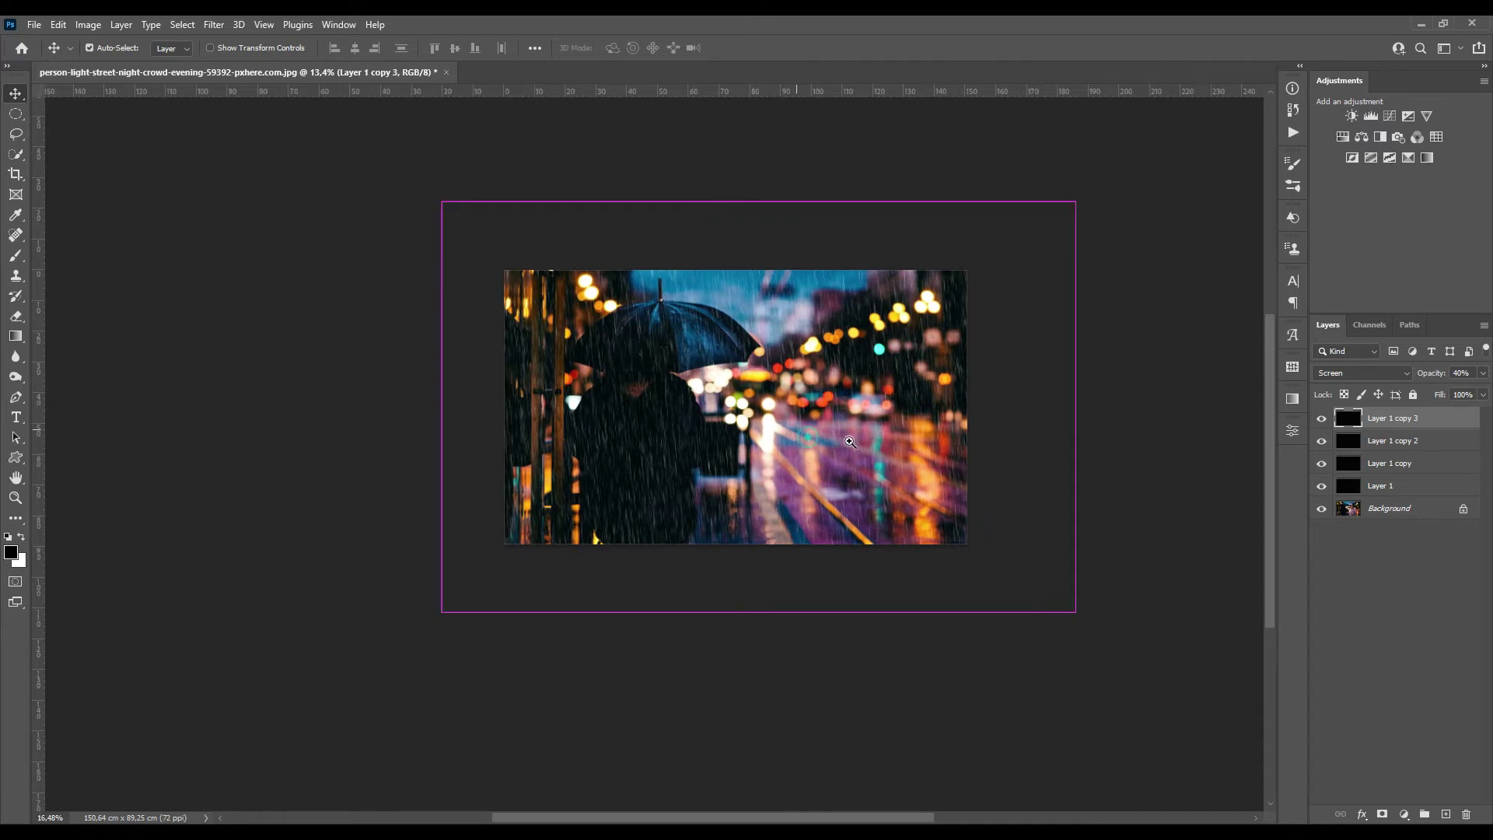
scroll(850, 441, up, 3)
drag(850, 441, 891, 432)
- Apply a Gaussian Blur of about 4.8 px radius to the top rain copy
key(ctrl+alt+f)
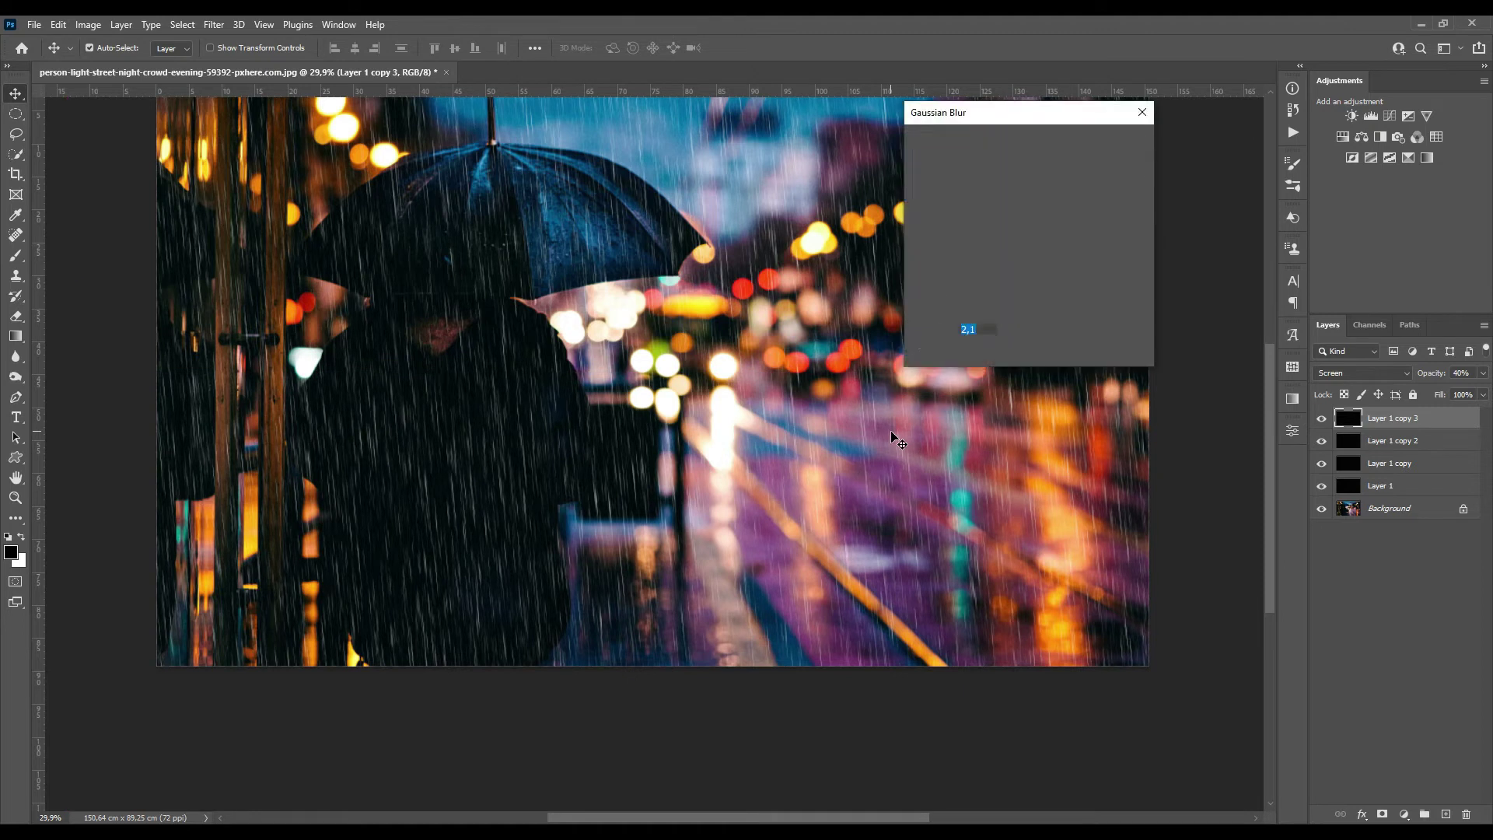
click(957, 350)
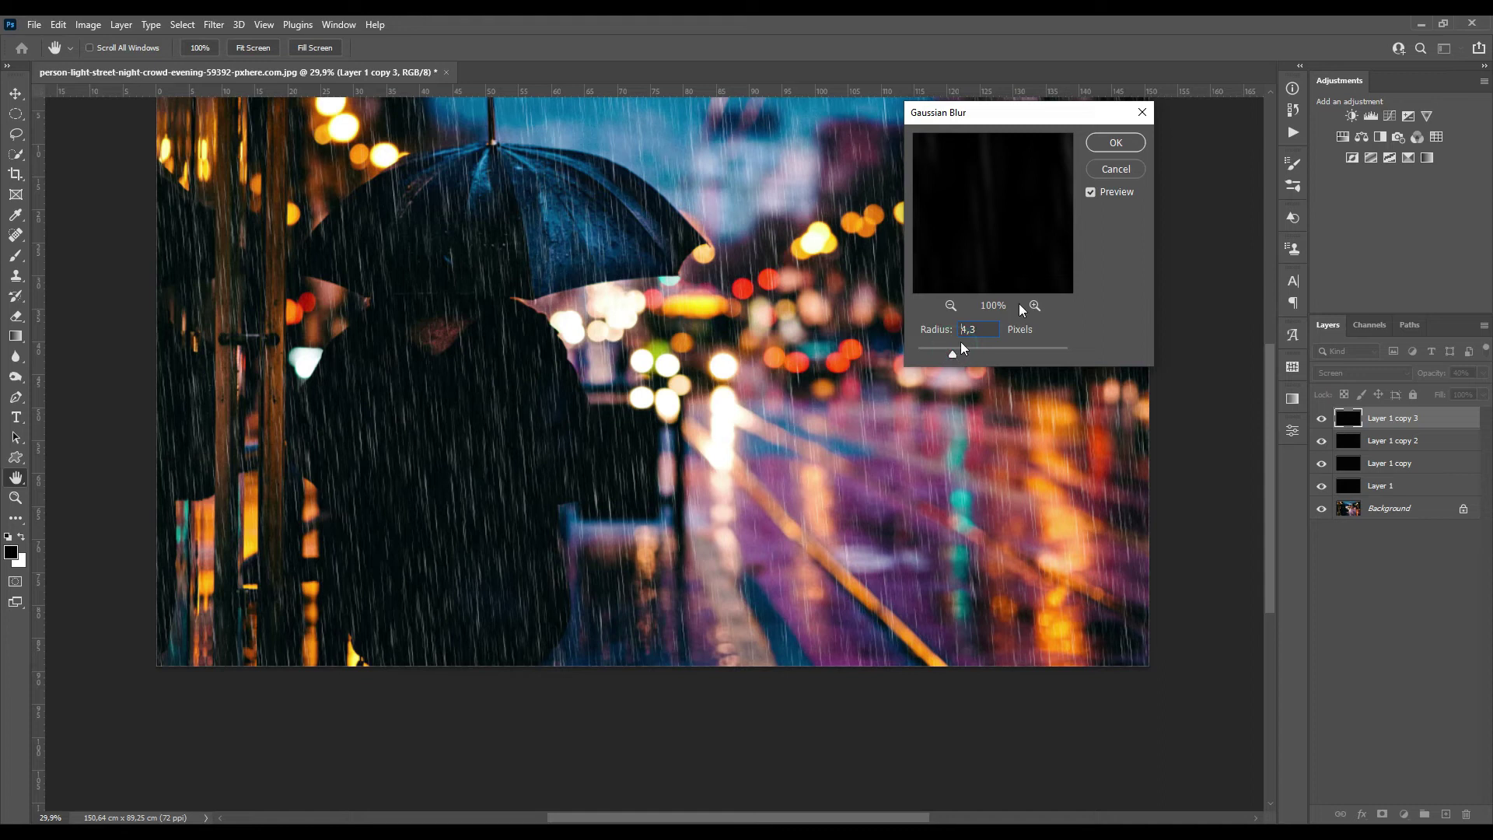
click(1118, 140)
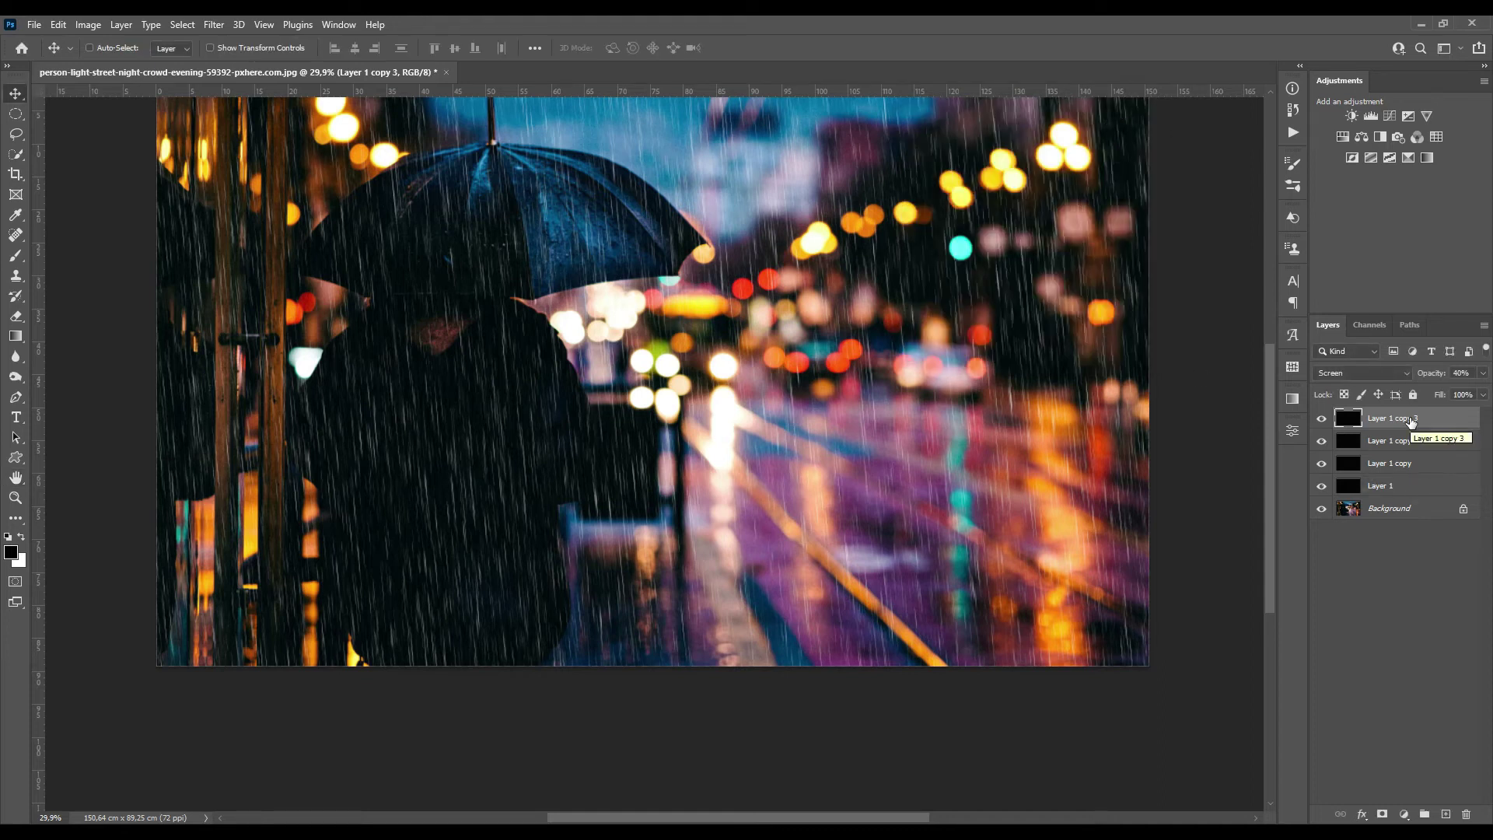
- Group Layer 1 and its three copies with Ctrl+G and lower the group's opacity to 70%
shift+click(1410, 486)
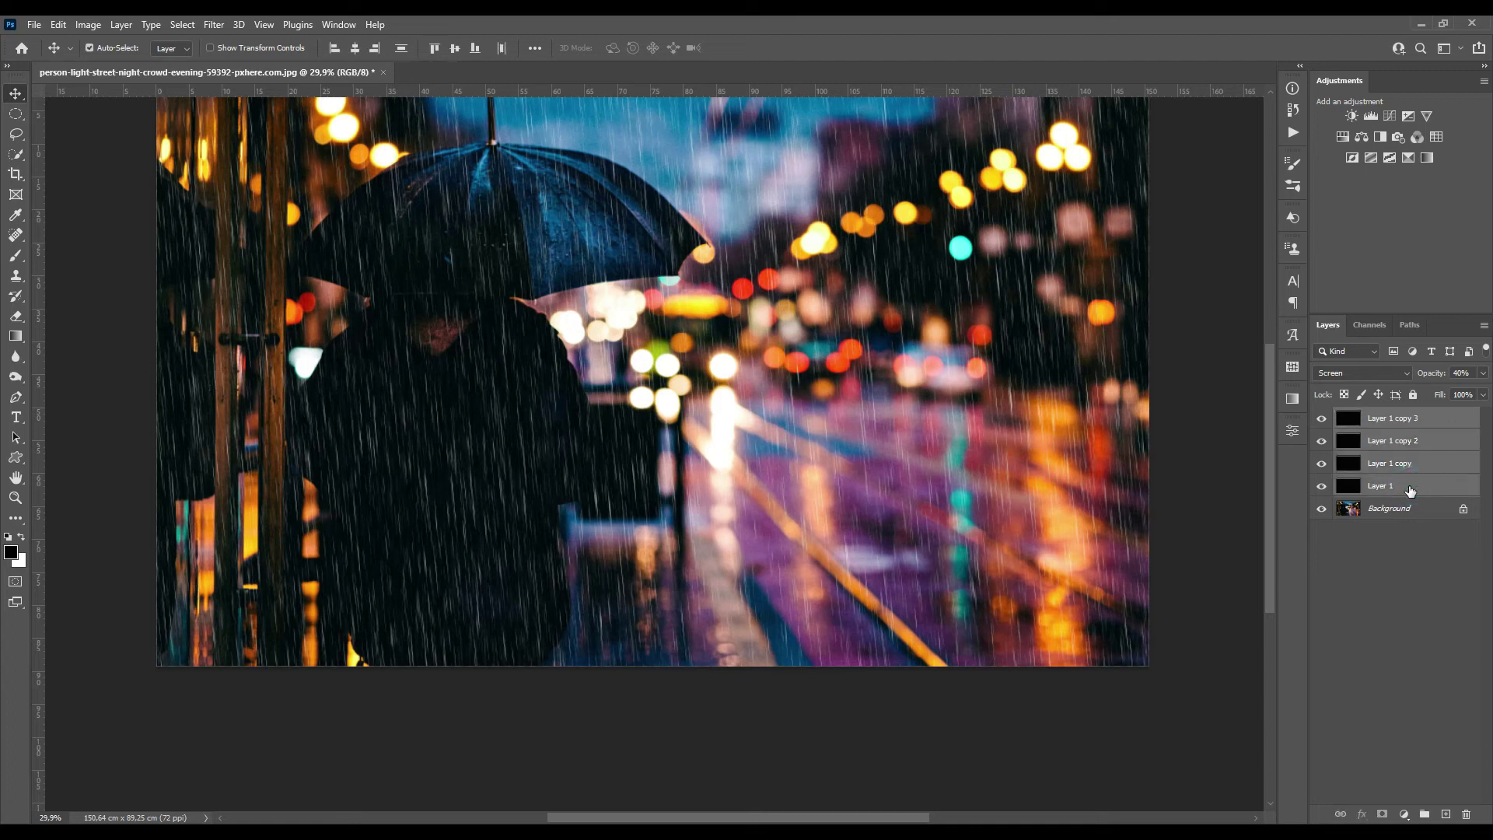
key(ctrl+g)
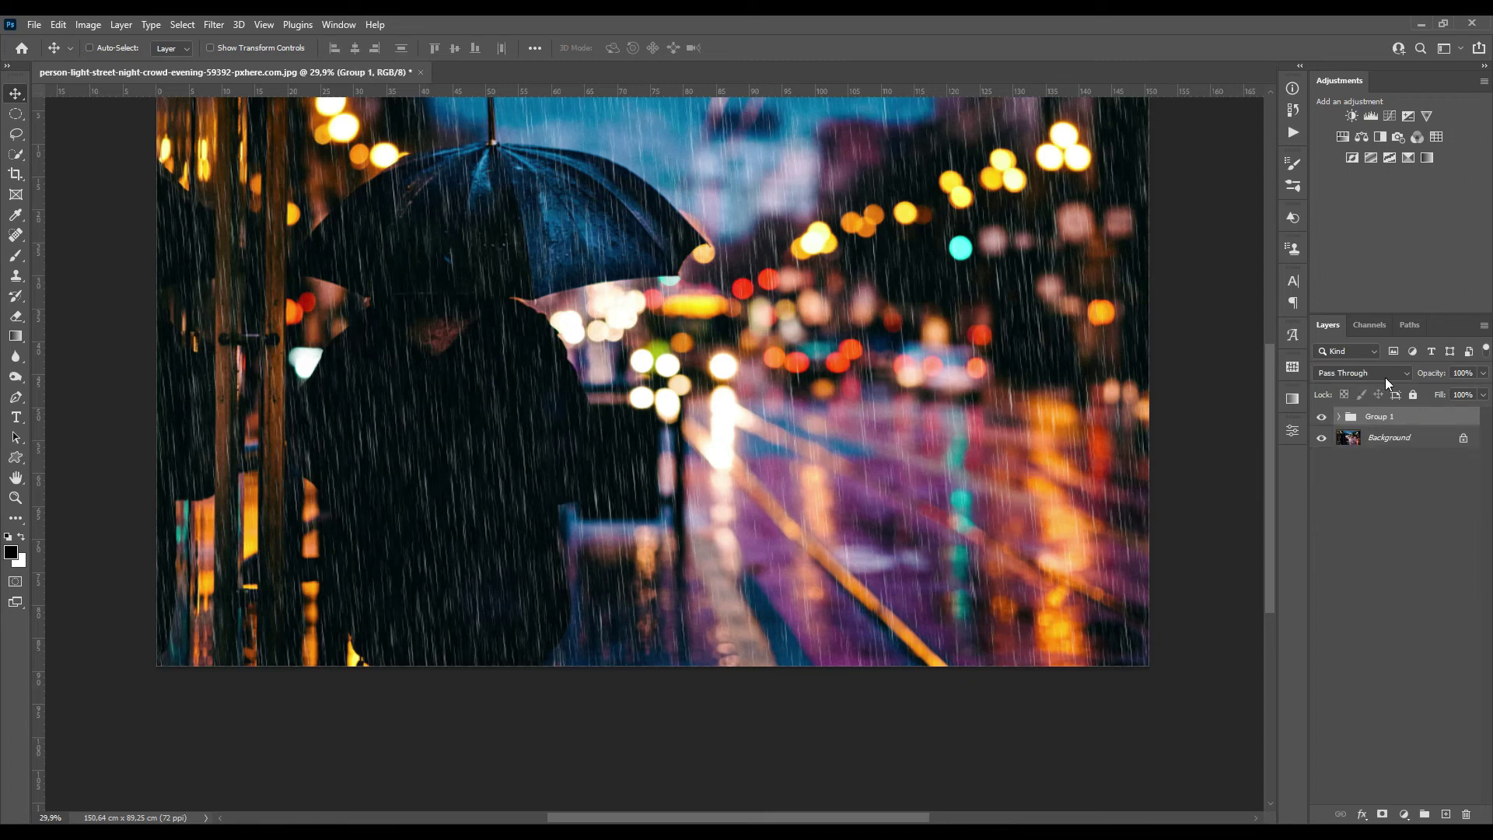
drag(1437, 373, 1415, 374)
drag(1425, 374, 1416, 374)
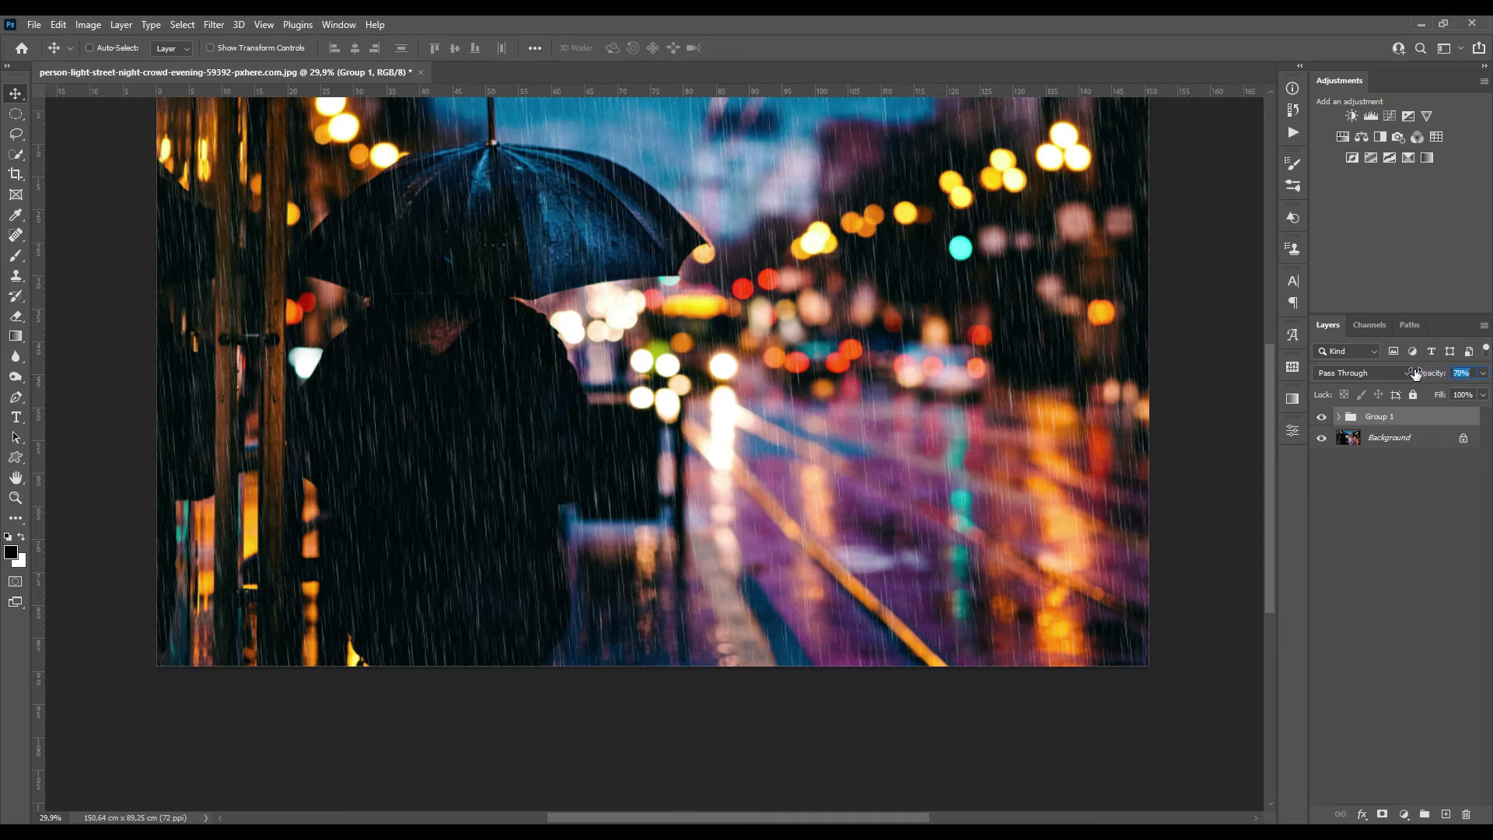